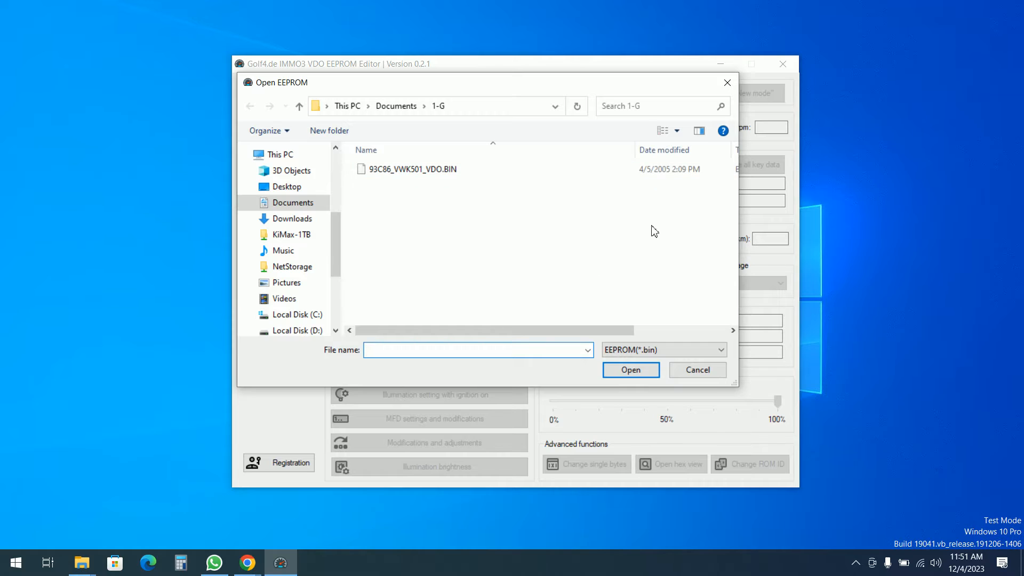
Dismiss the file selection without opening anything and view the license agreement
click(706, 377)
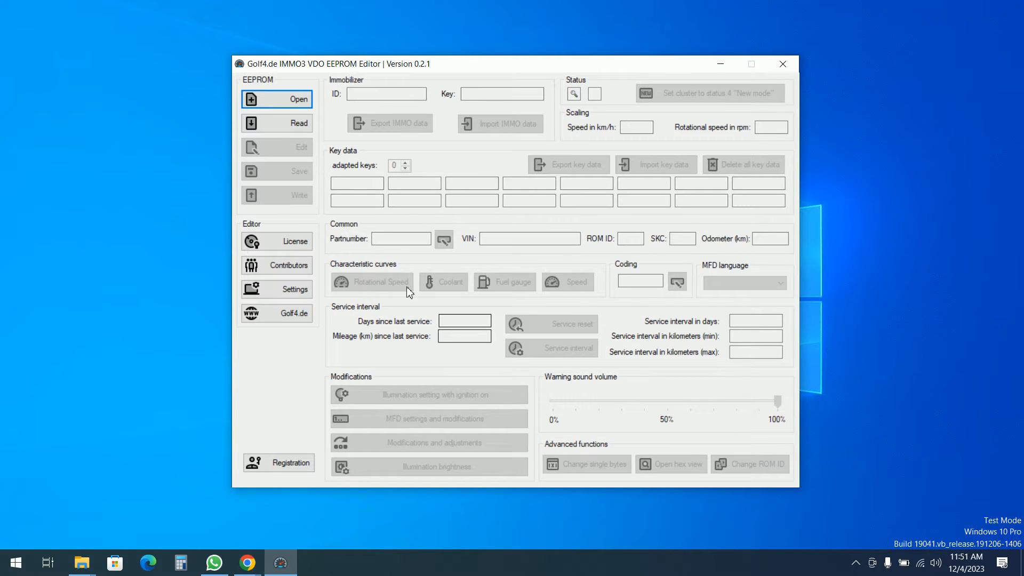
click(307, 238)
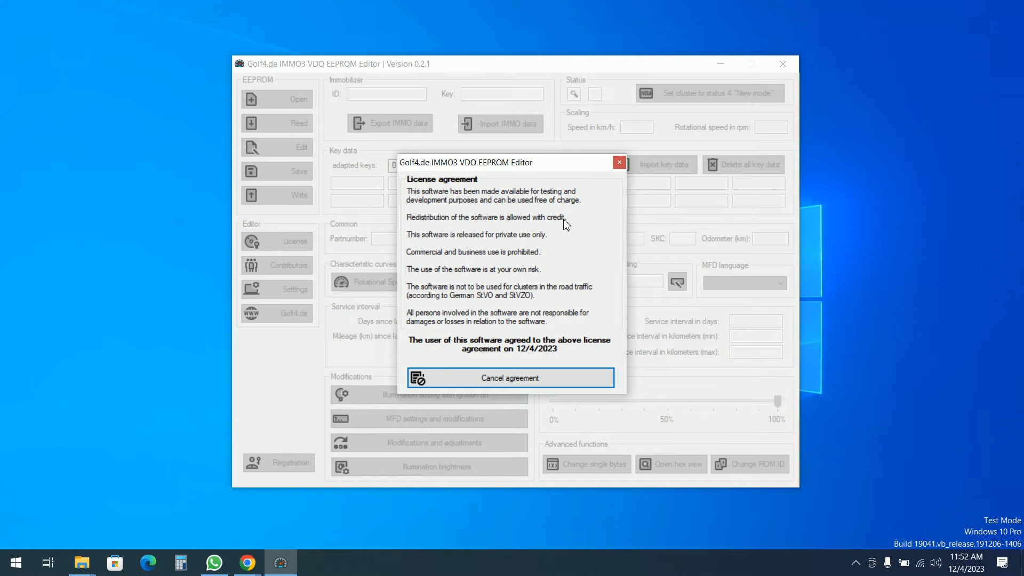
click(620, 164)
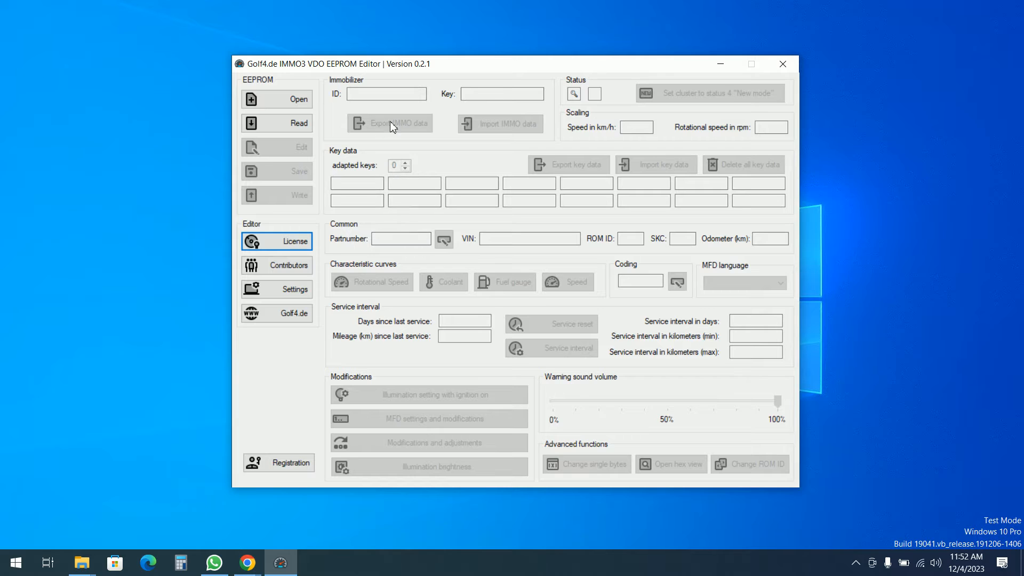
Load the EEPROM dump 93C86_VWK501_VDO.BIN and enable editing of its data
drag(373, 66, 375, 66)
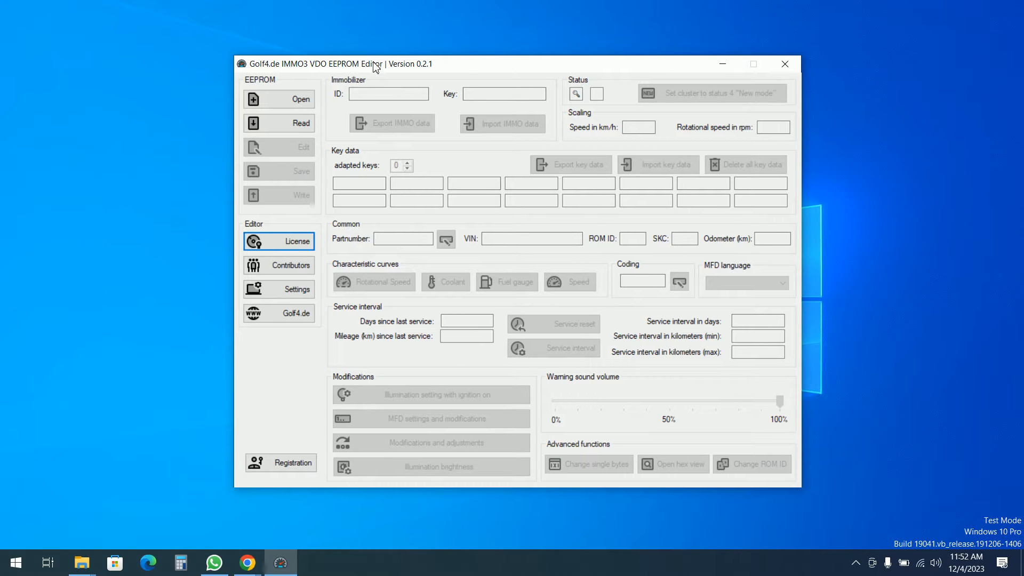
click(311, 106)
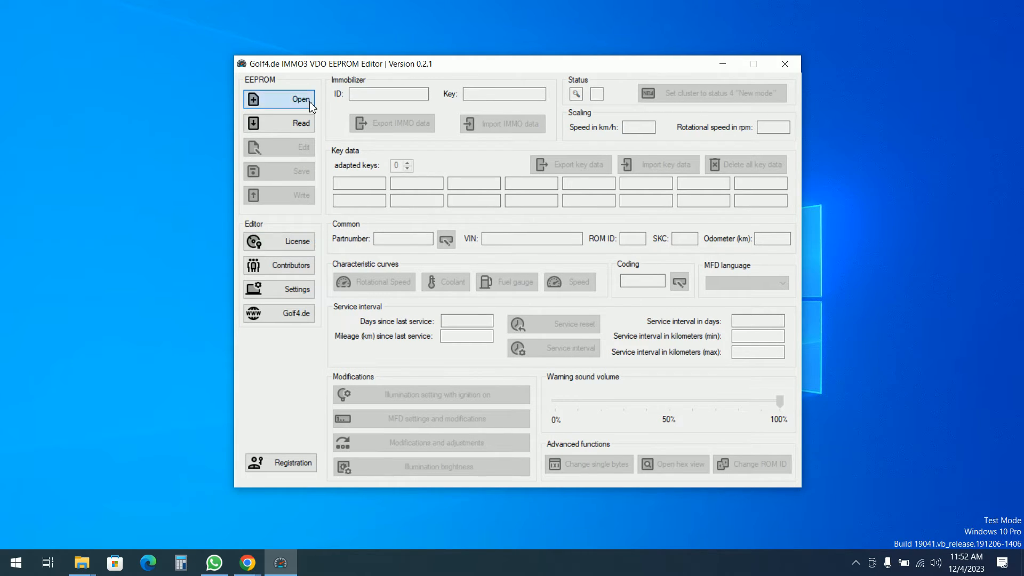
double_click(413, 171)
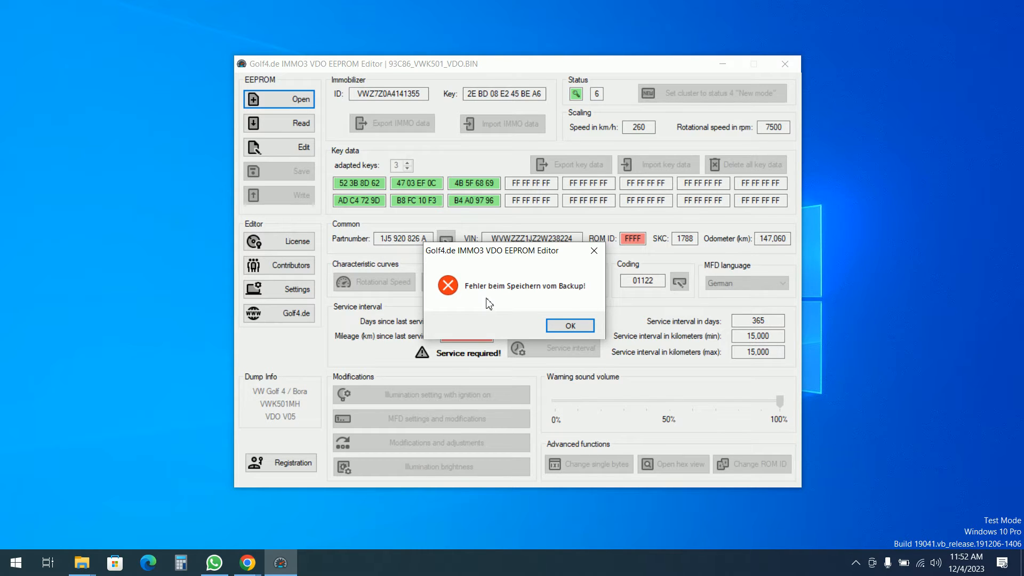
click(570, 326)
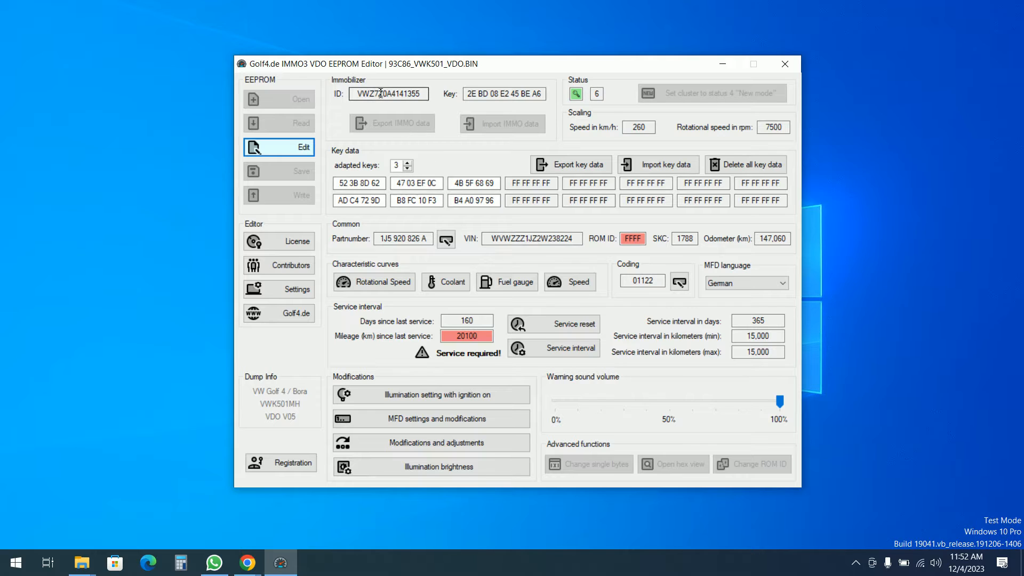
Review the immobilizer and scaling data, then view the part number options without changing them
drag(367, 92, 542, 95)
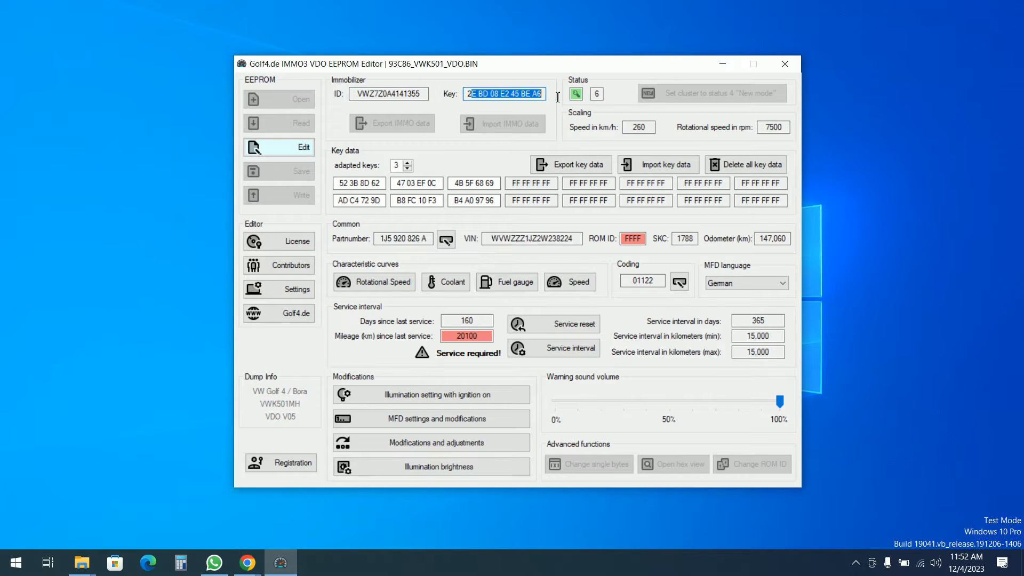
drag(631, 127, 654, 128)
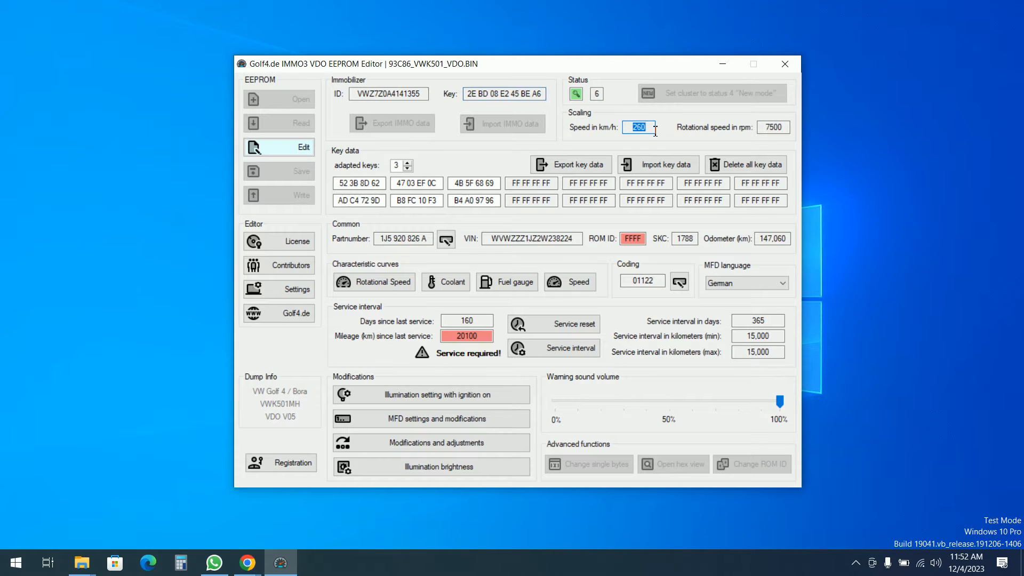
drag(770, 127, 790, 129)
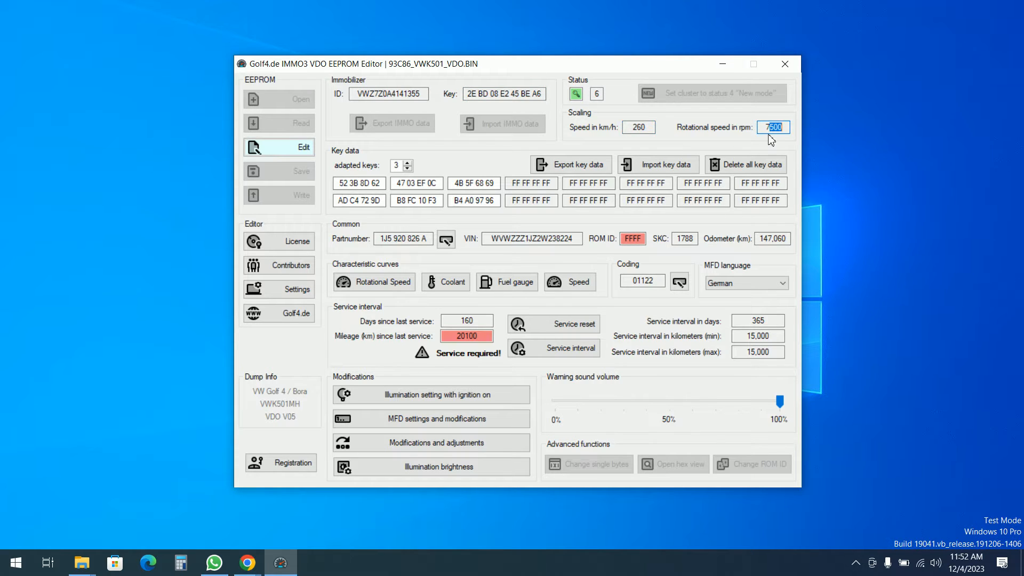
drag(632, 127, 661, 131)
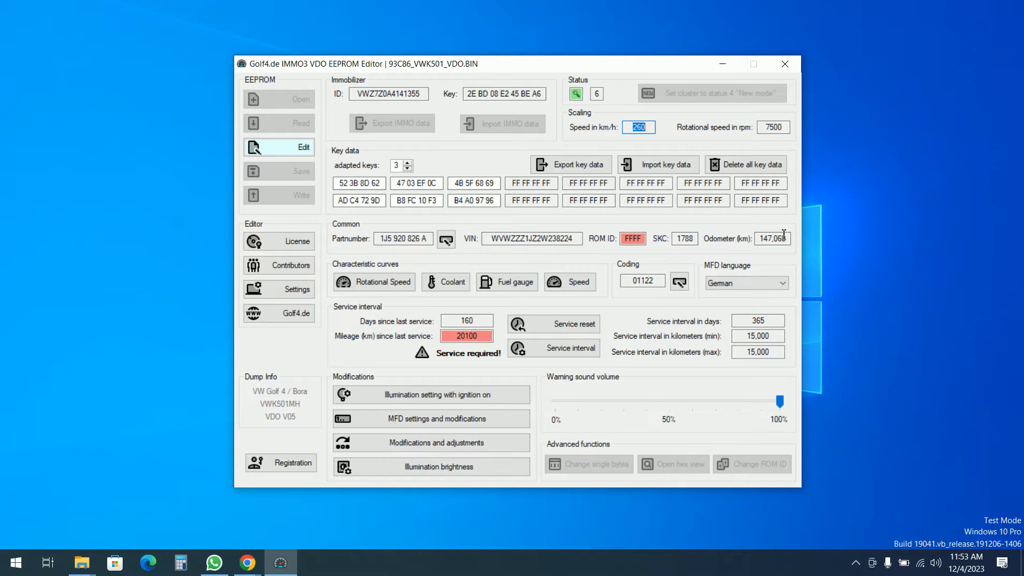
click(446, 242)
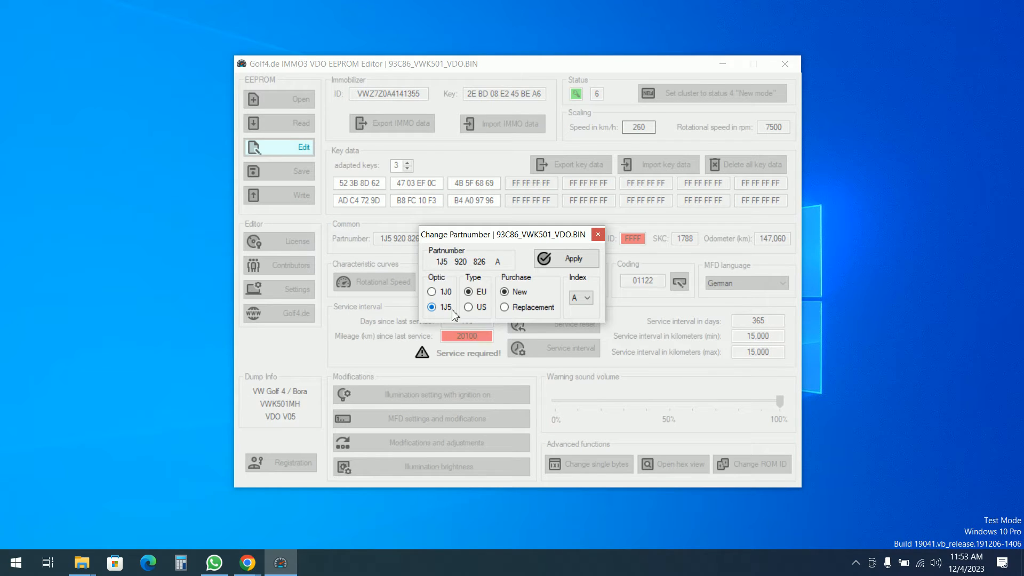
click(599, 236)
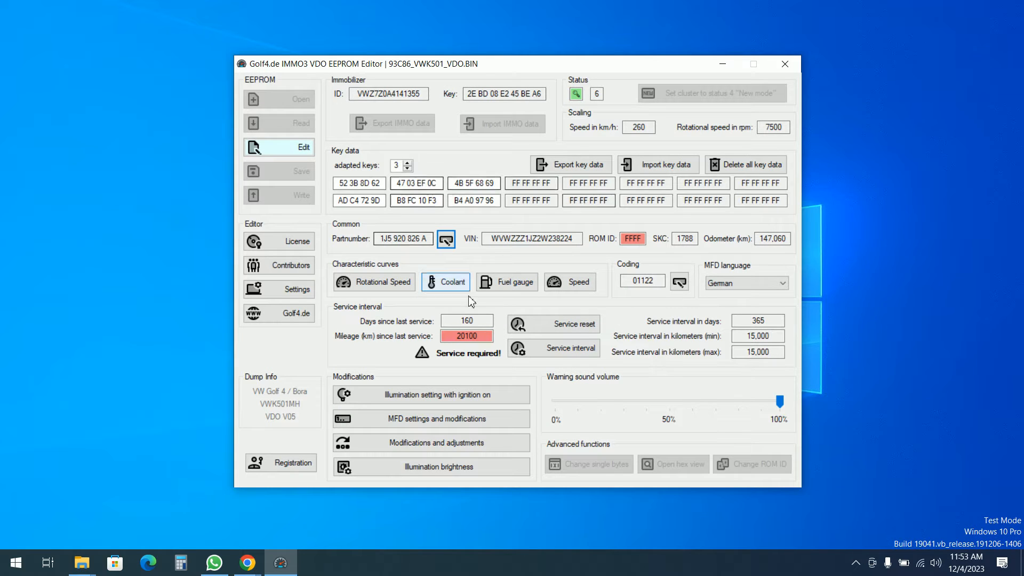
View the rotational speed characteristic curve together with its curve values
click(390, 288)
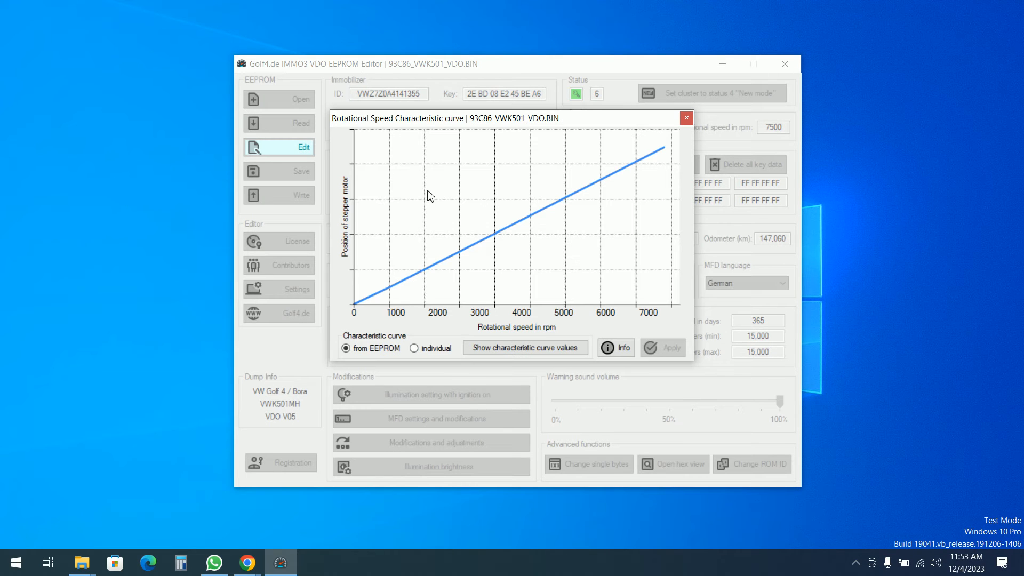
click(555, 347)
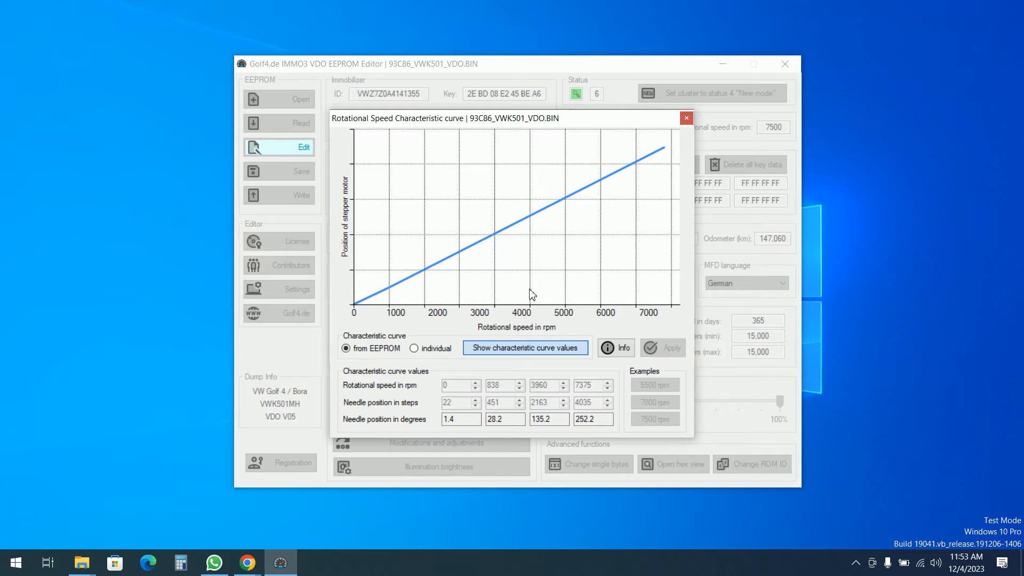
click(687, 118)
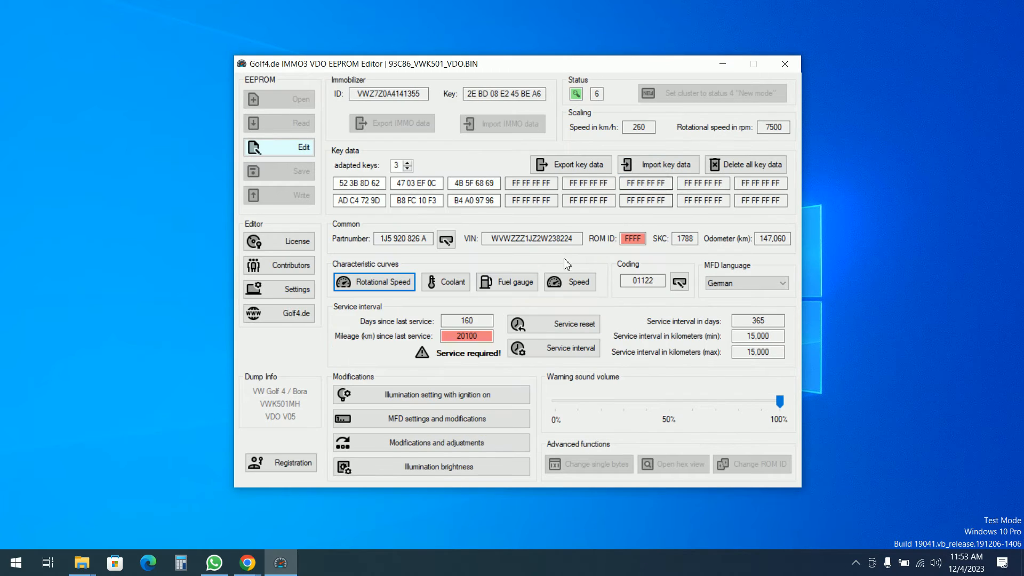
View the coolant characteristic curve and read the explanation of its original and linear options
click(465, 286)
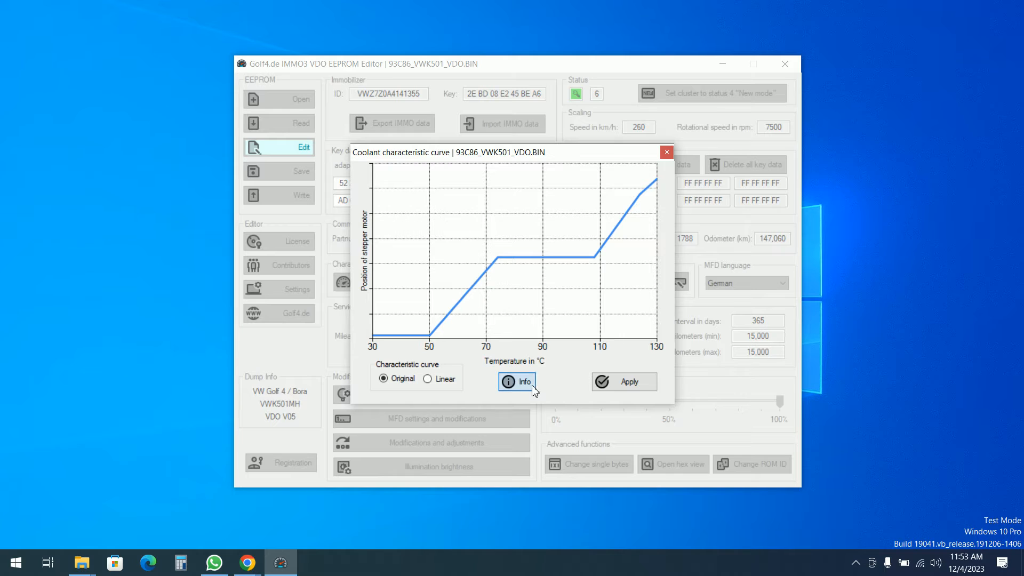
click(511, 382)
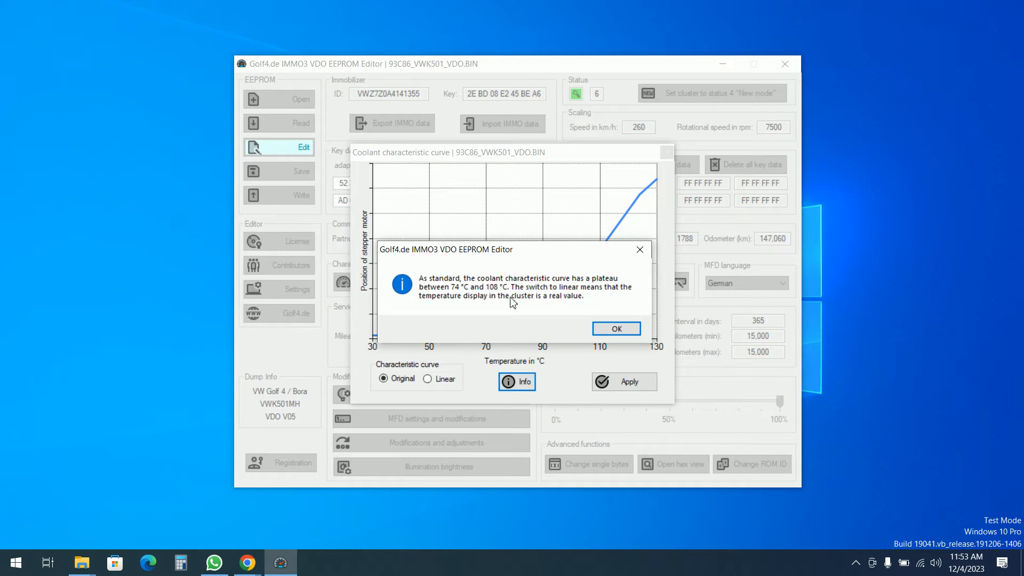
click(613, 328)
click(666, 153)
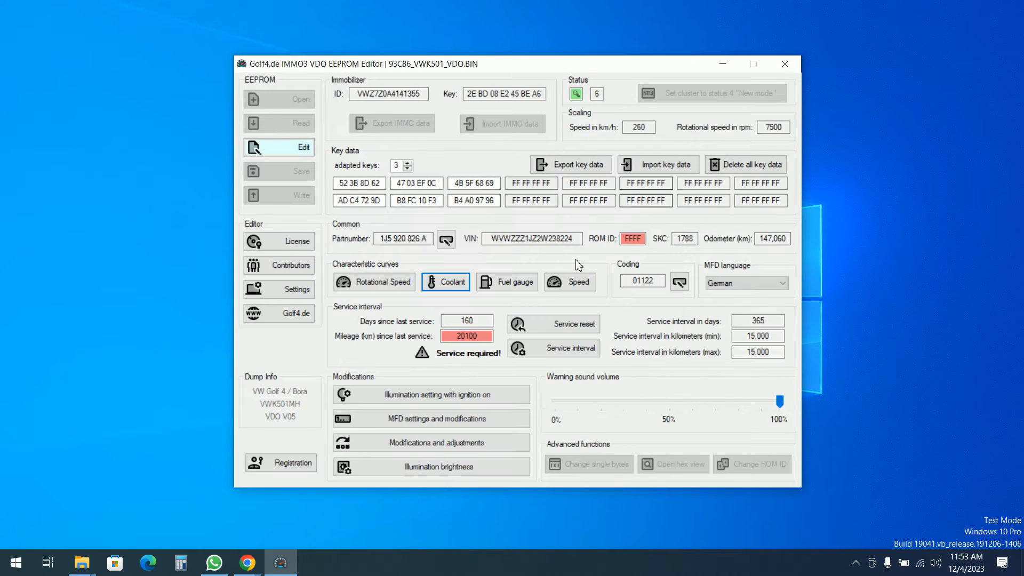
View the fuel gauge characteristic curve and the speed characteristic curve with its curve values
click(516, 284)
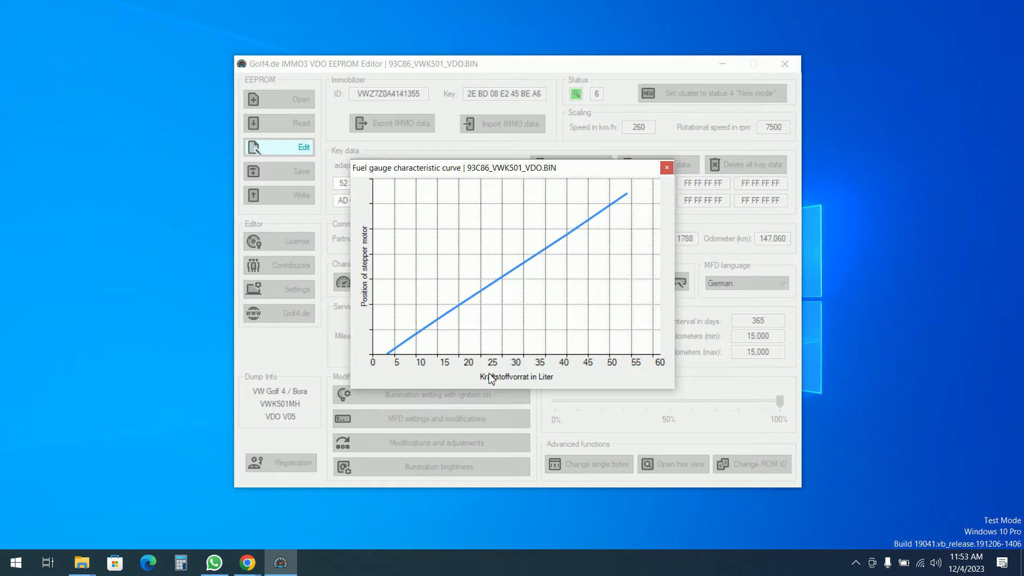
click(667, 168)
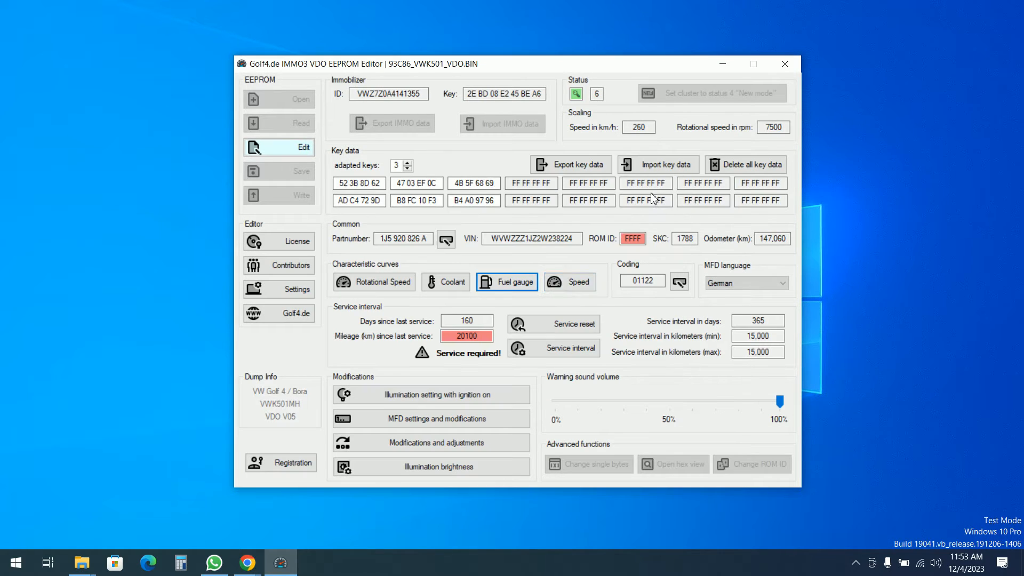
click(571, 281)
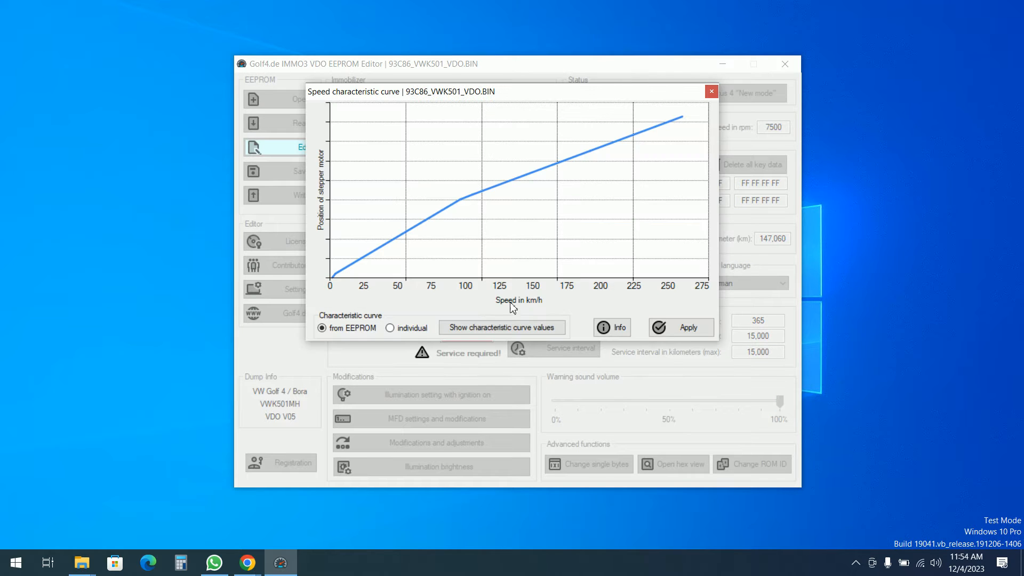
click(545, 333)
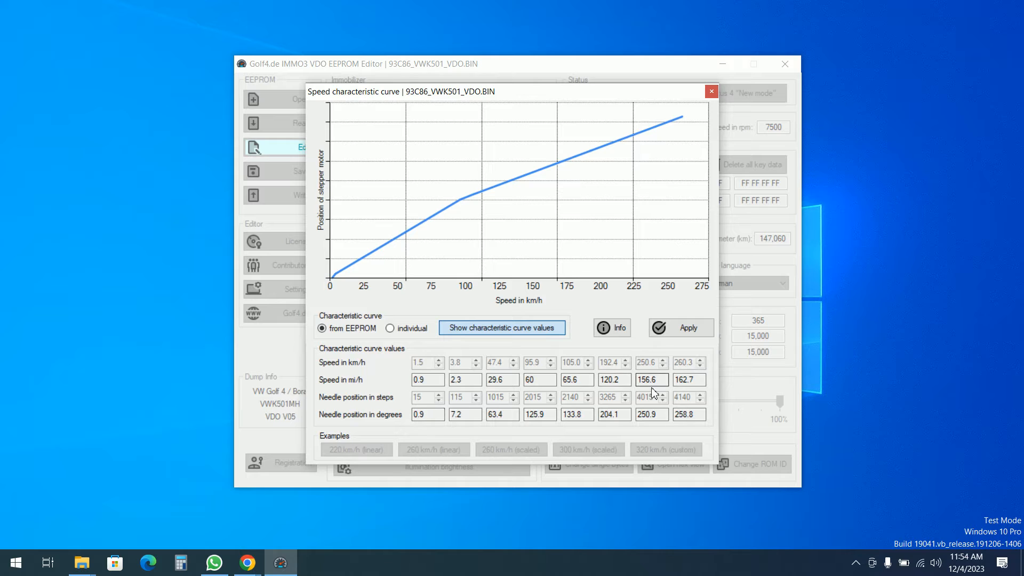
click(713, 94)
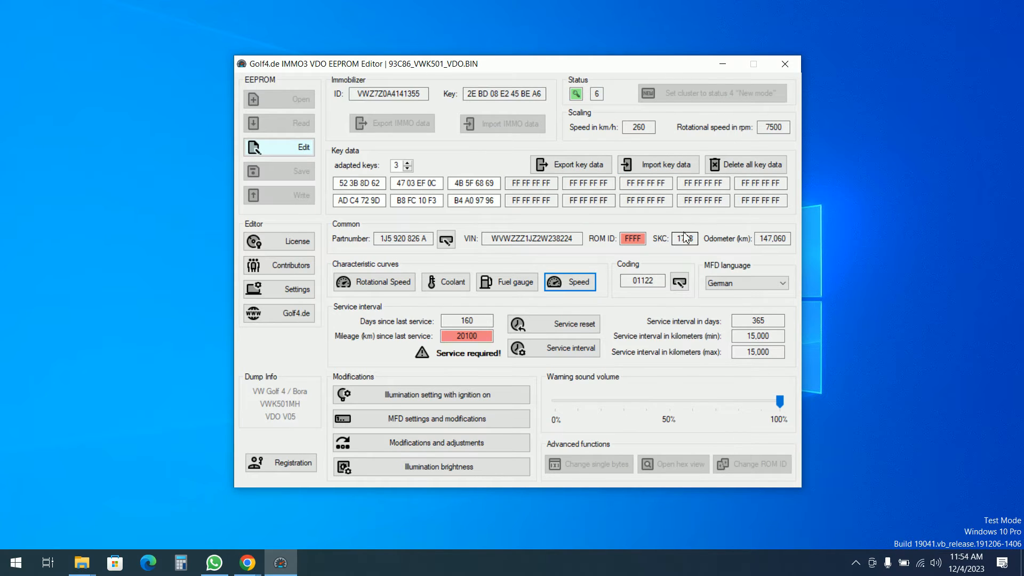
View the cluster coding options and read the information on service intervals and country variants
click(683, 288)
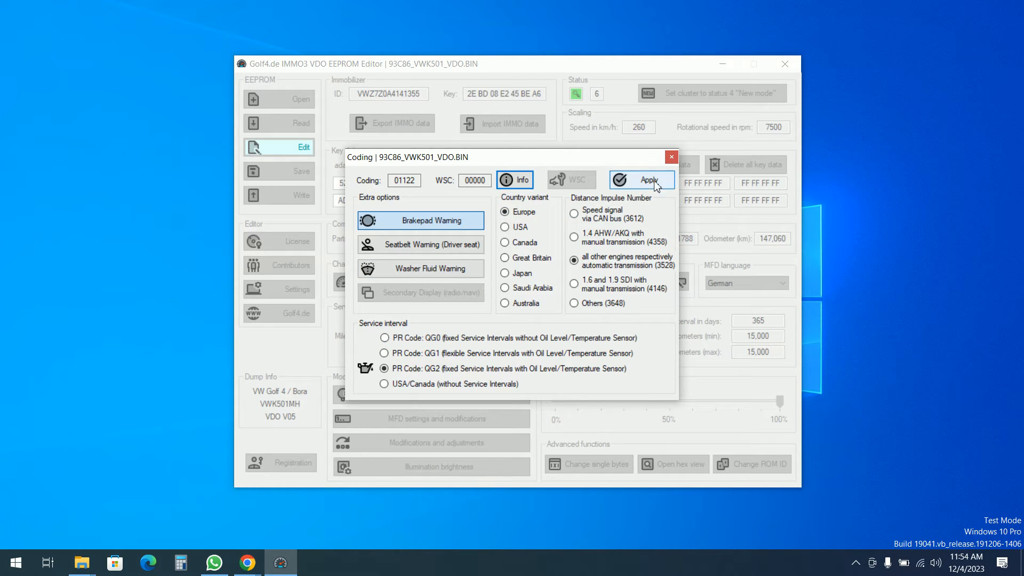
click(527, 181)
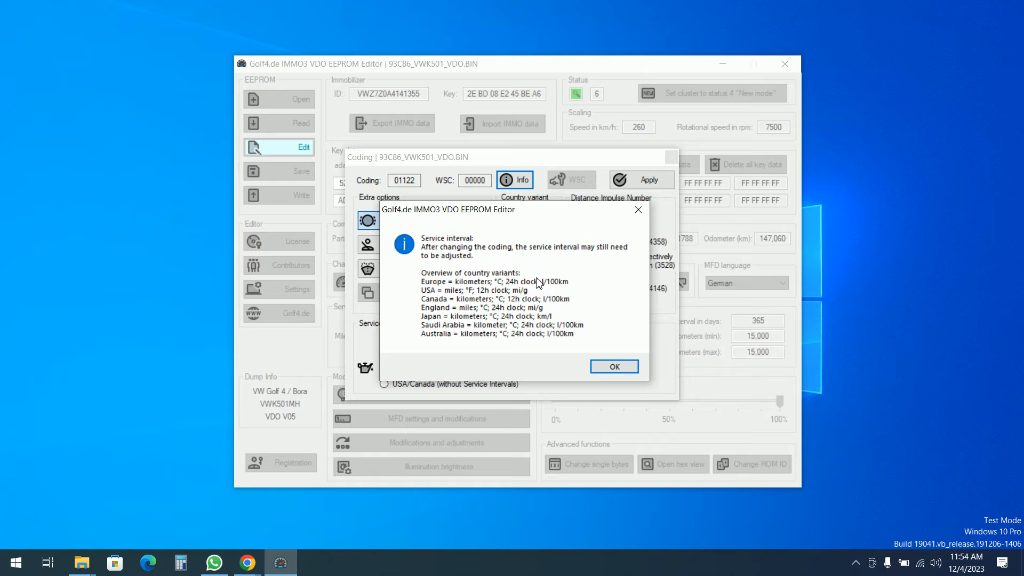
click(615, 367)
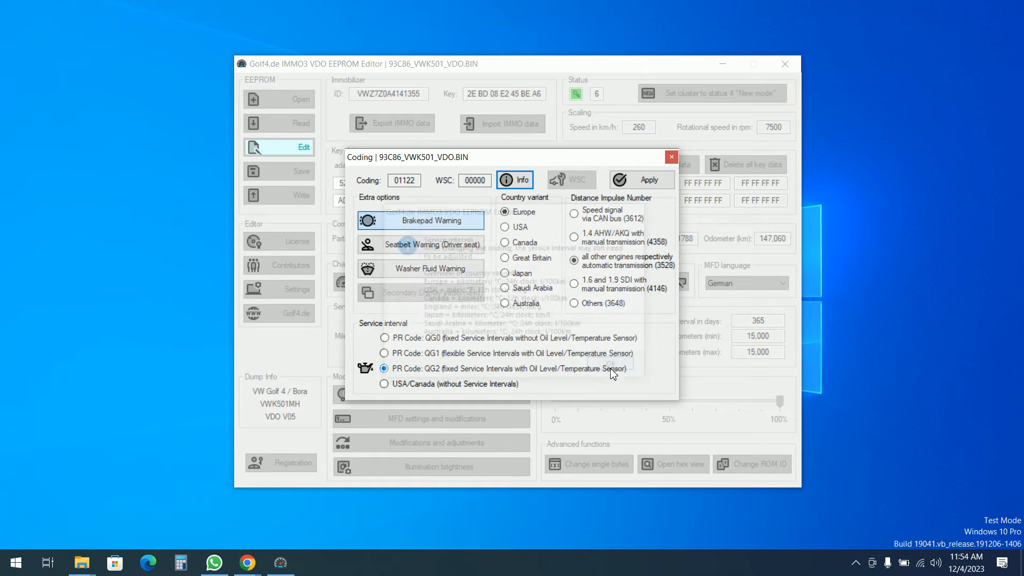
click(672, 157)
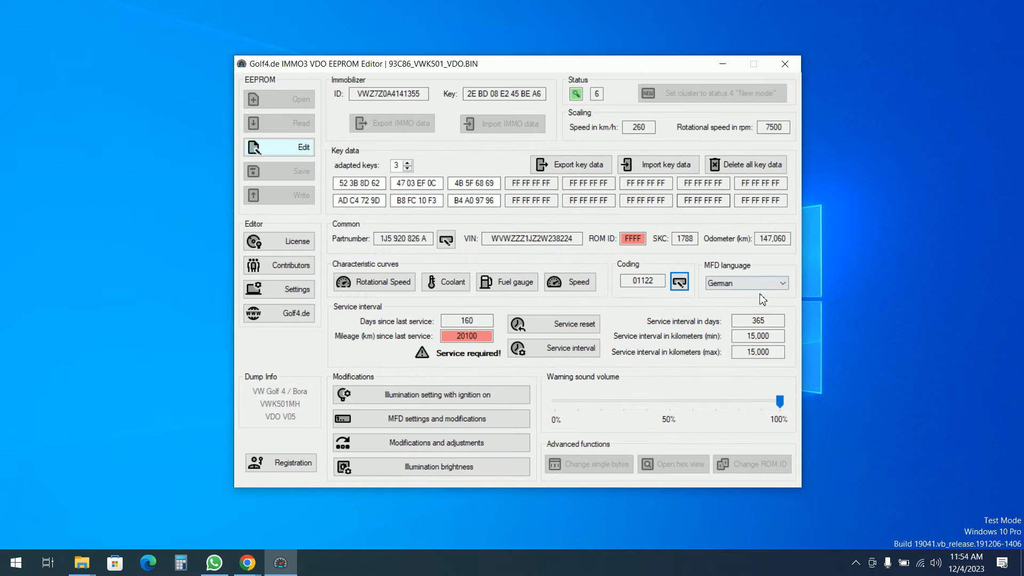
Set the MFD language to English
click(758, 284)
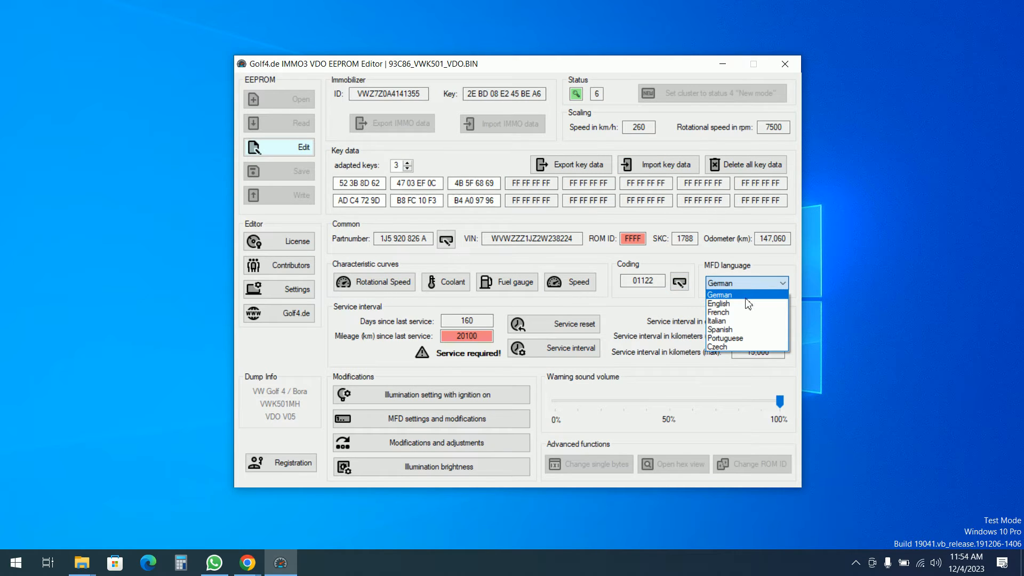
click(743, 303)
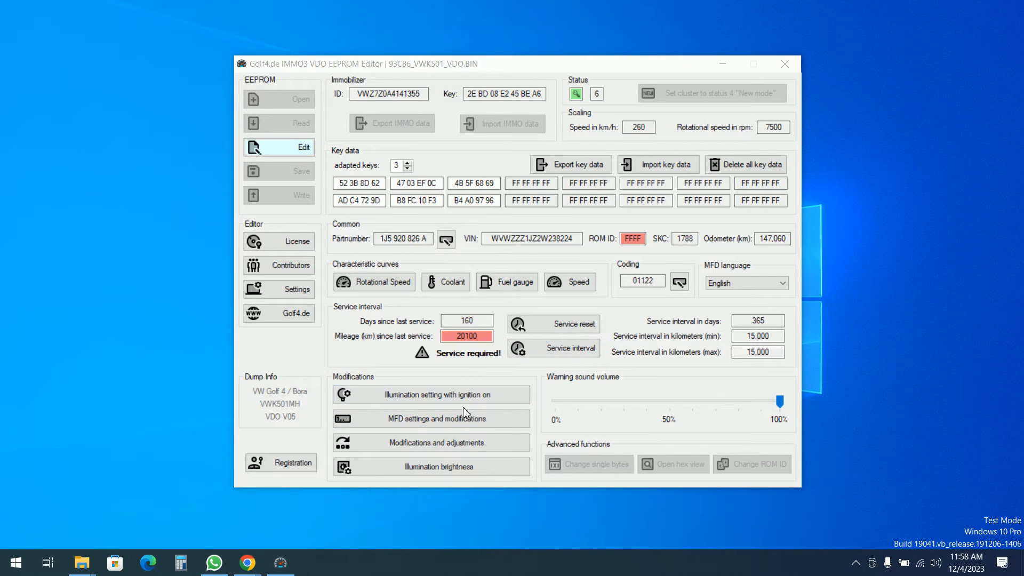
Try switching the ignition-on illumination of needles, scales and displays on and off, and close the settings without applying
click(388, 401)
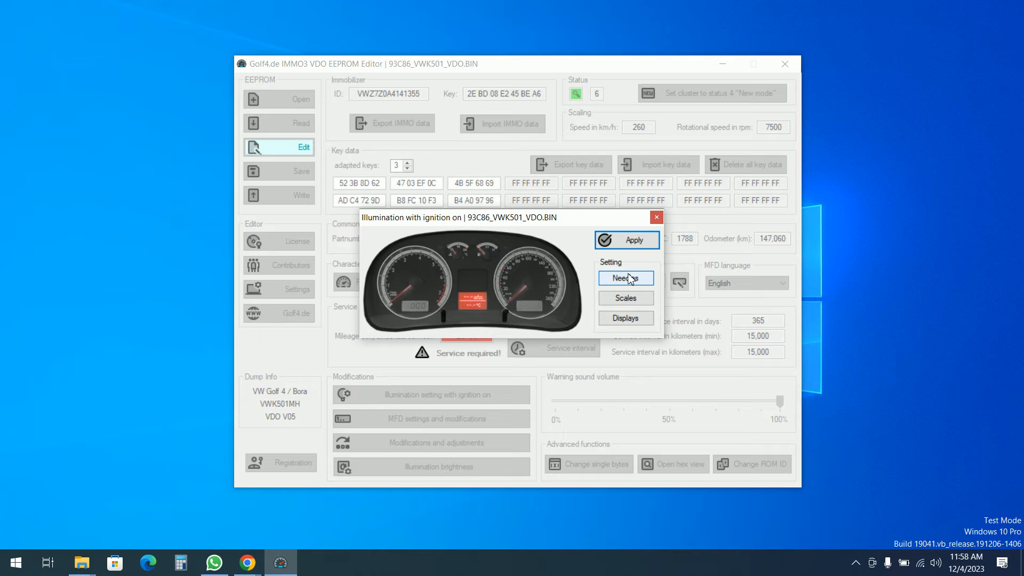
click(629, 278)
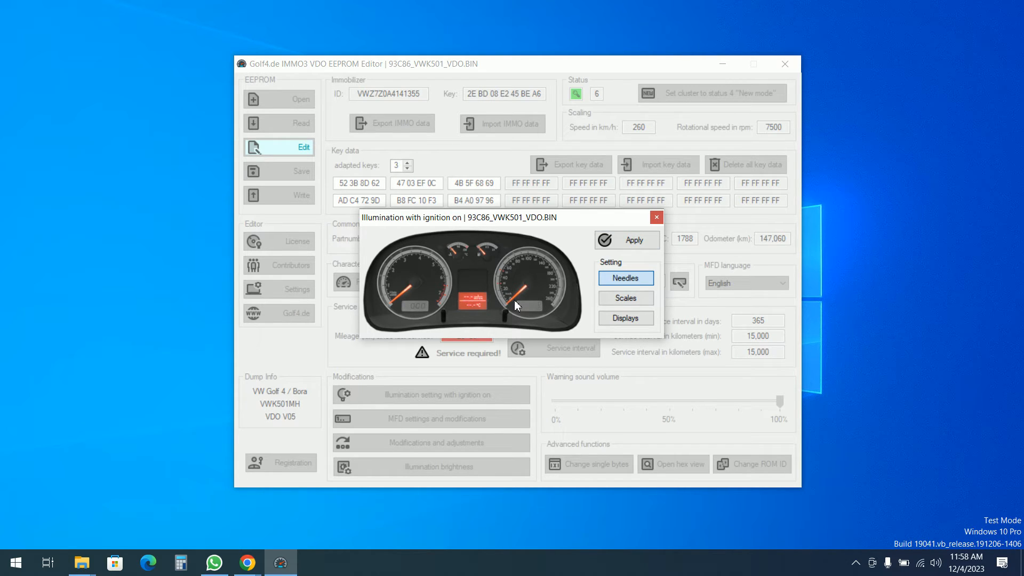
click(628, 300)
click(628, 319)
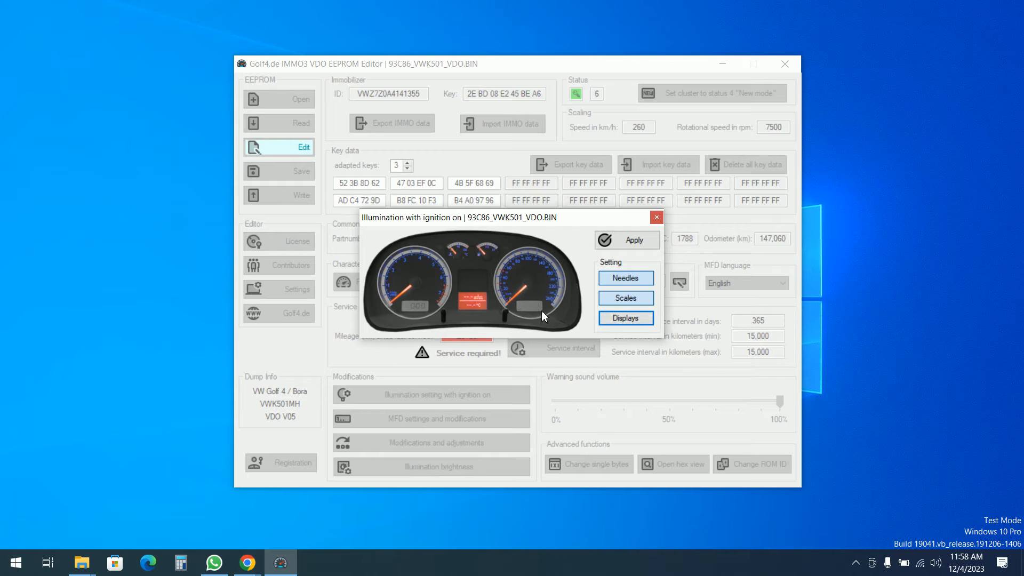
click(634, 319)
click(633, 278)
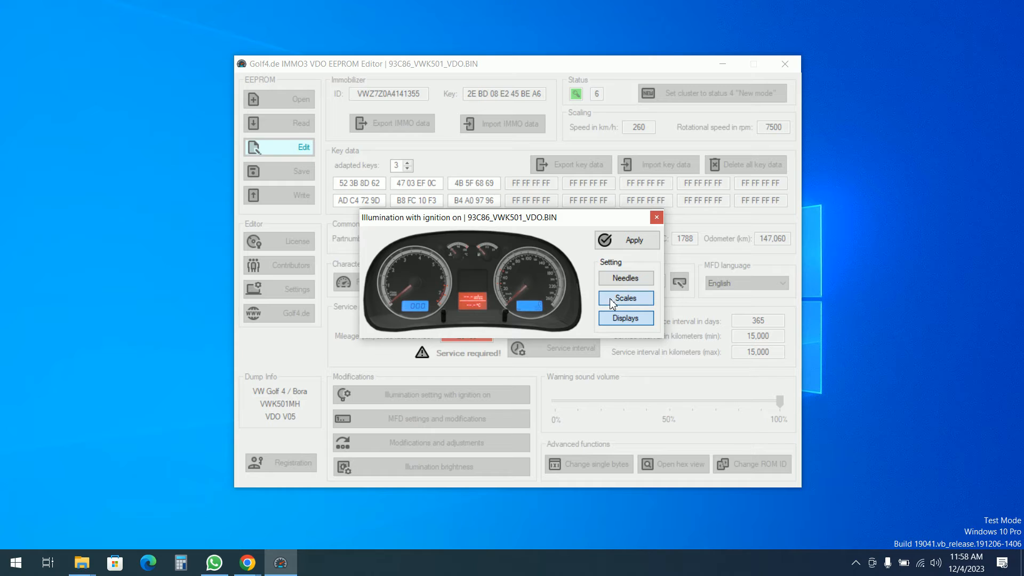
click(625, 278)
click(629, 278)
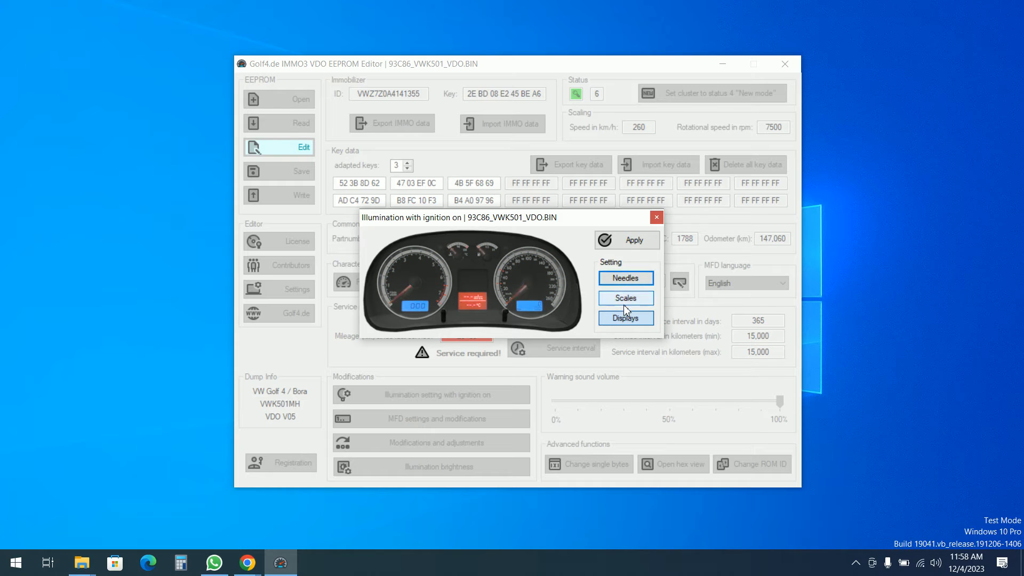
click(623, 320)
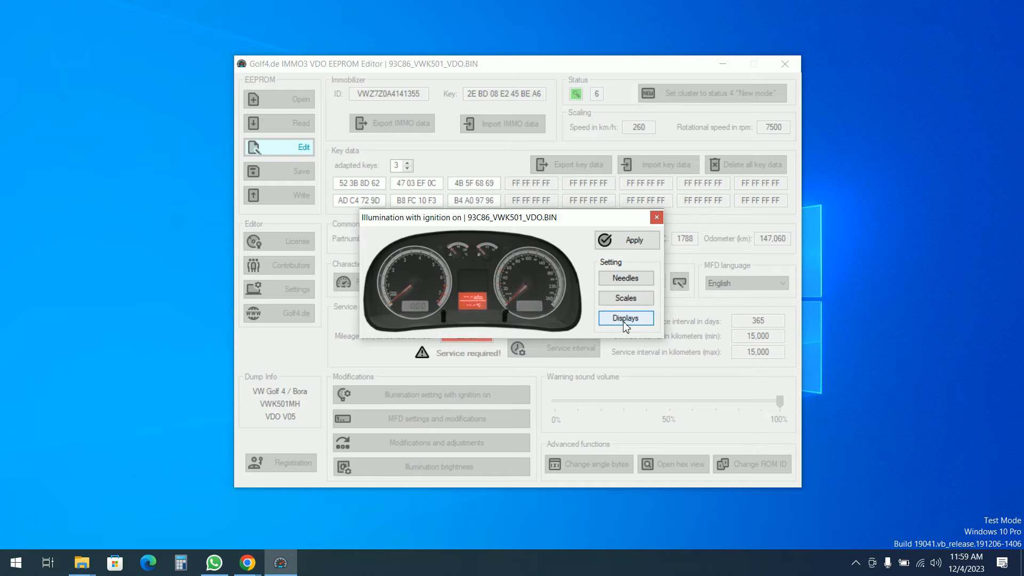
click(657, 217)
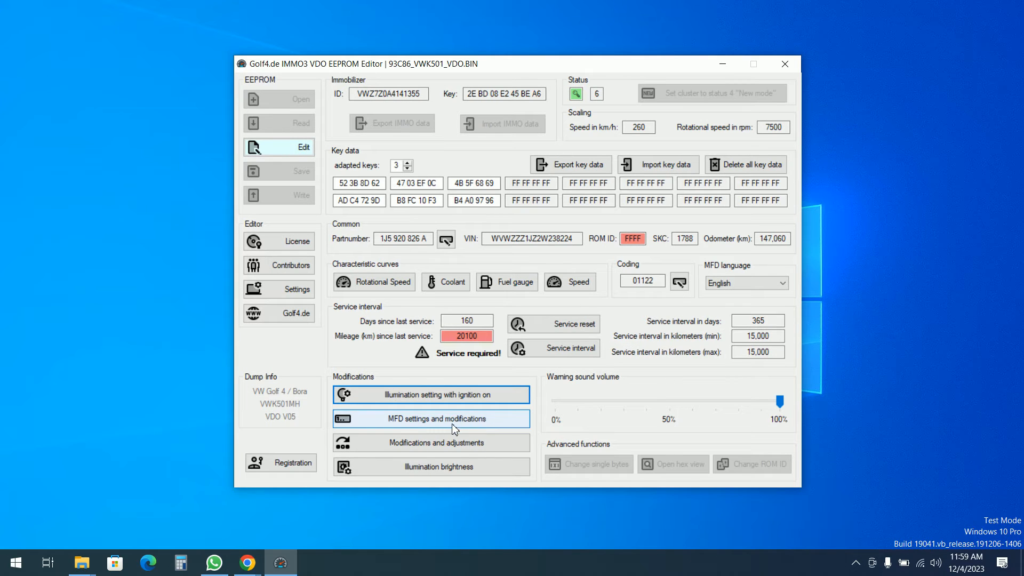
Try the MDA brightness increase and distance-to-empty options in the MFD settings, read the brightness information, and close without applying
click(396, 419)
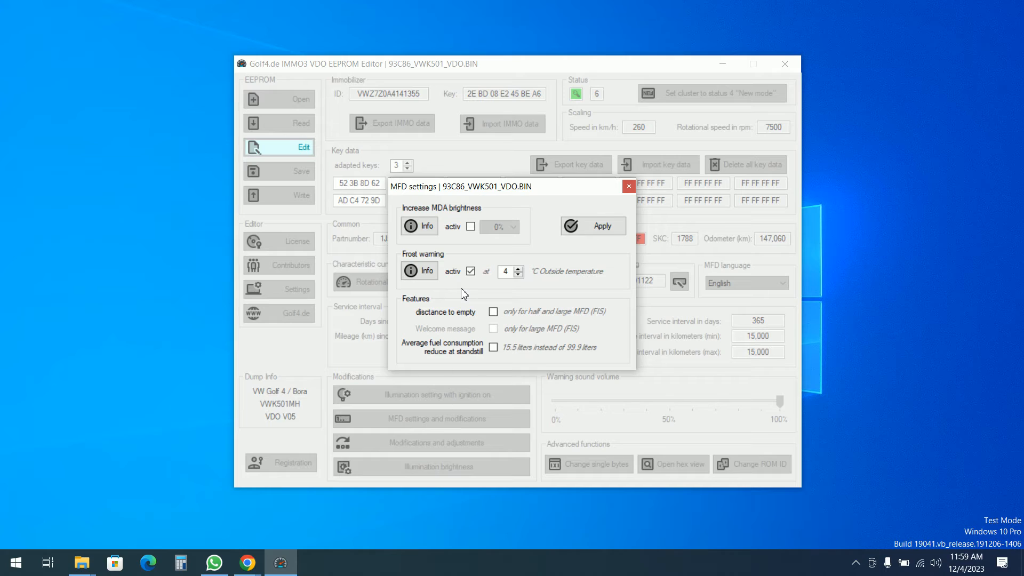
click(470, 226)
click(500, 227)
click(461, 201)
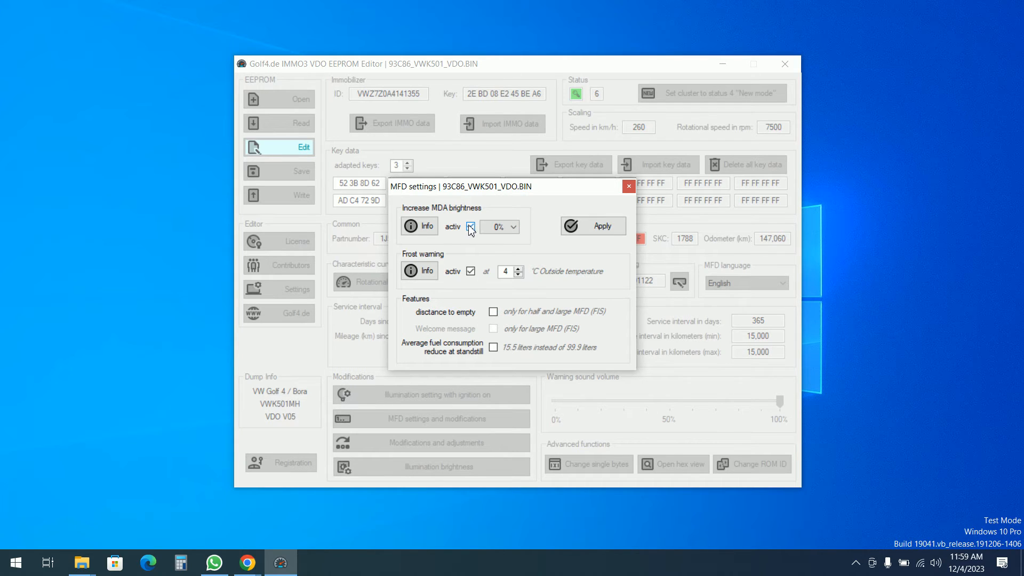
click(427, 228)
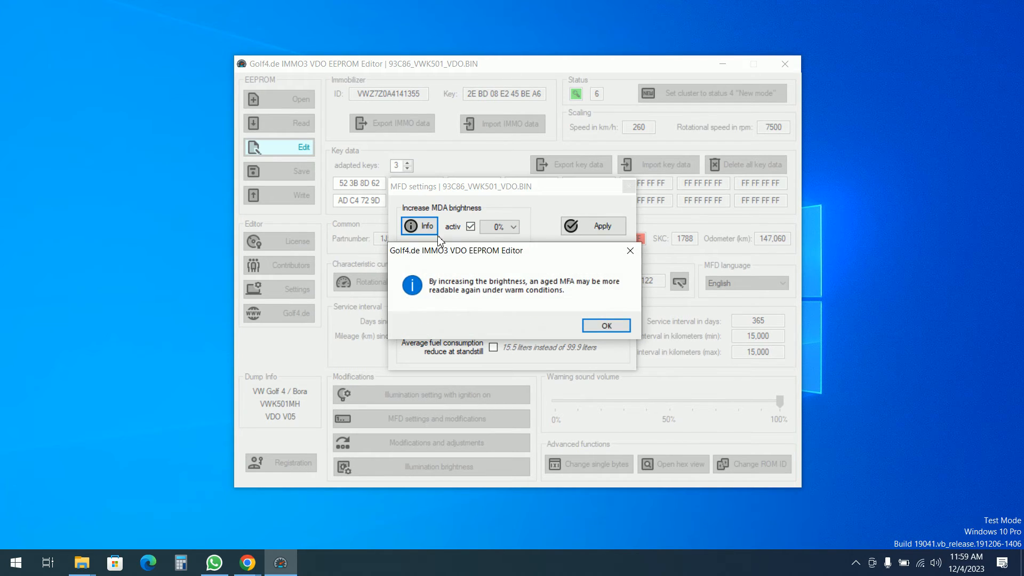
click(606, 326)
click(470, 226)
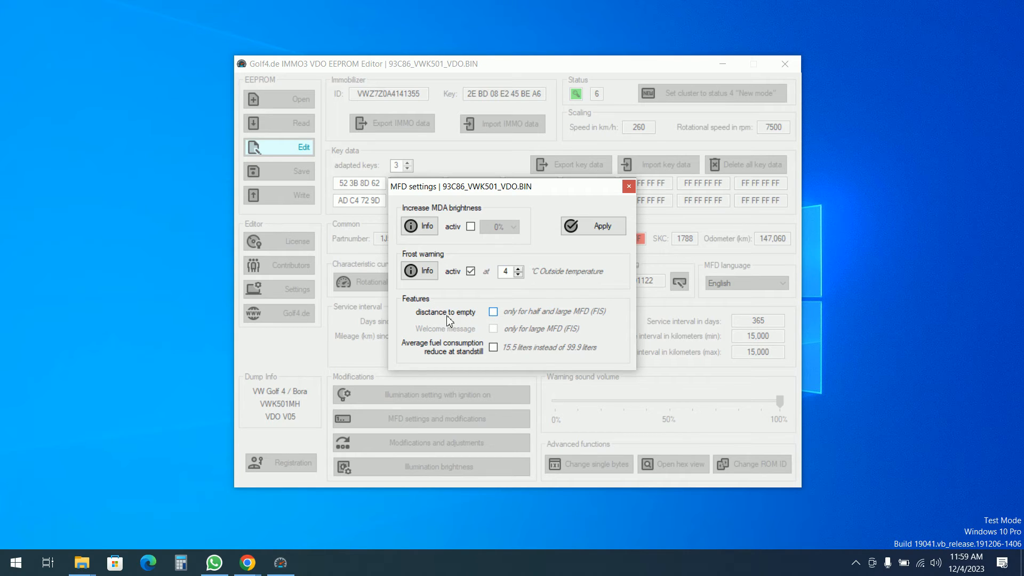
click(493, 312)
click(630, 186)
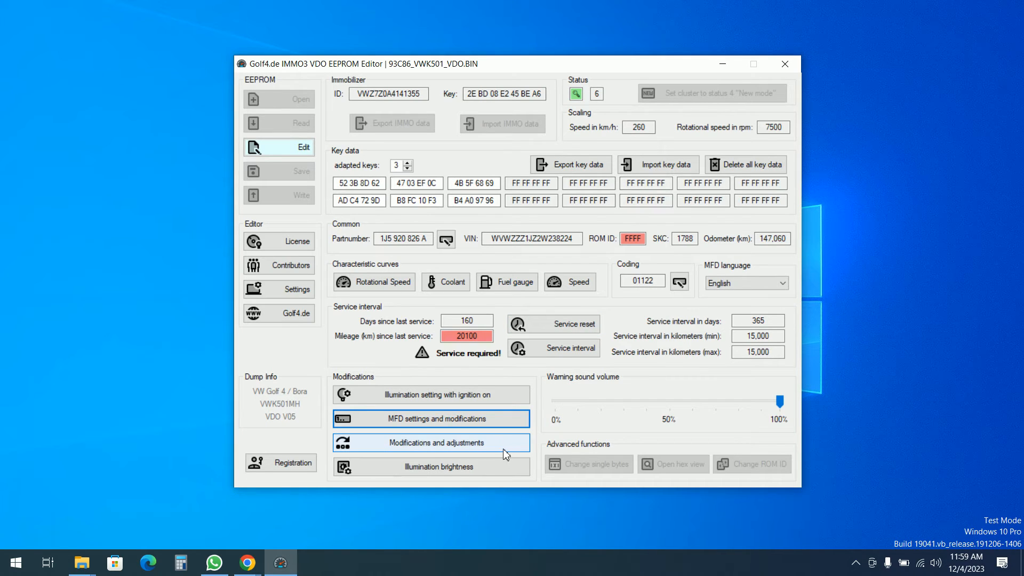
View the cluster's modifications and adjustments options
click(461, 451)
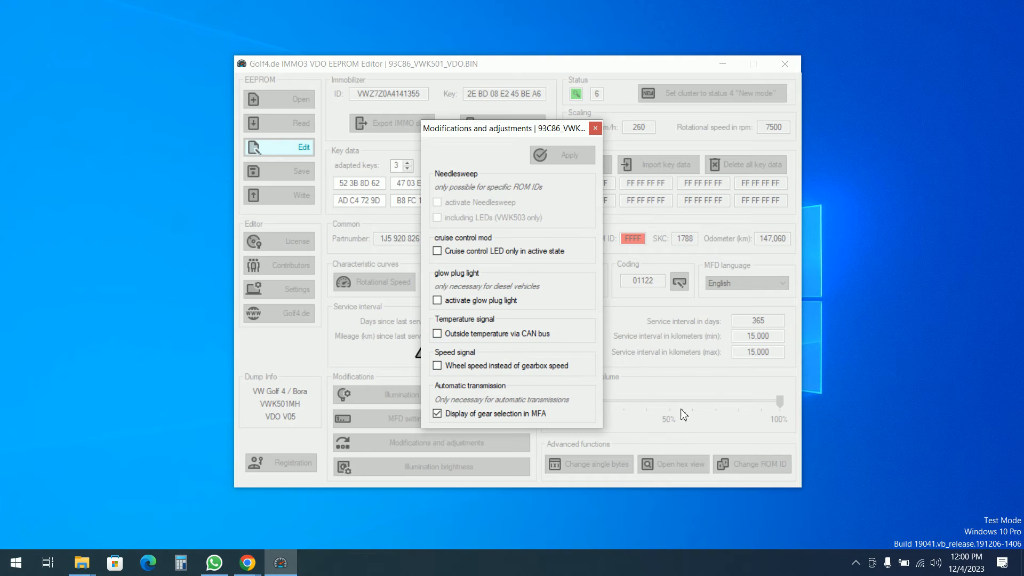
click(856, 563)
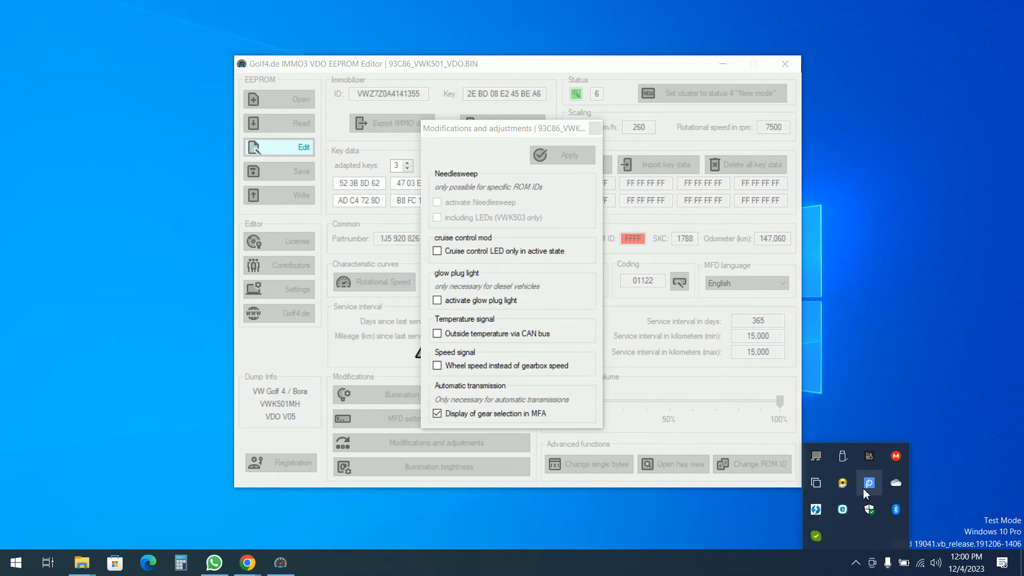
right_click(863, 488)
click(811, 410)
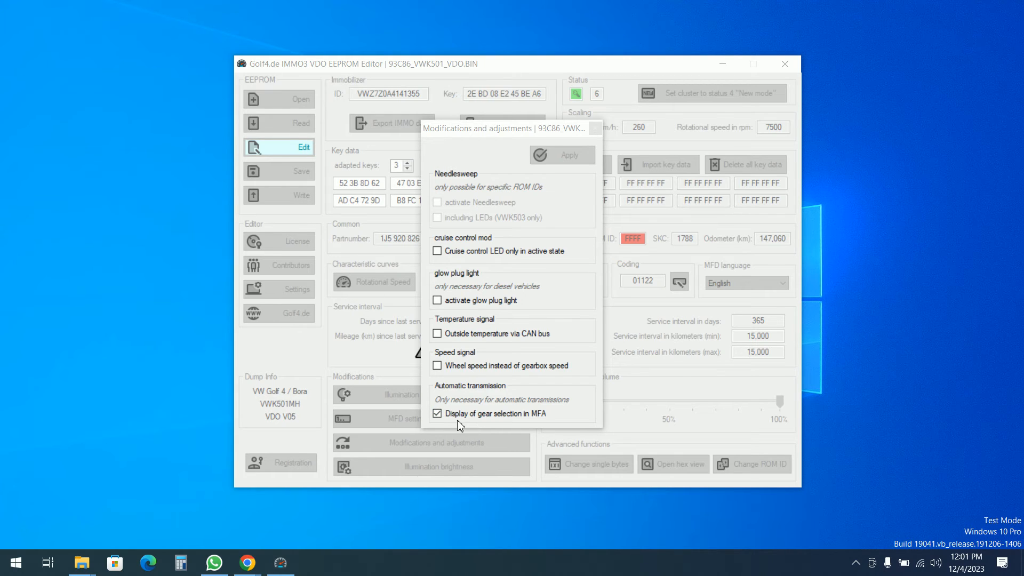
Try disabling the display of gear selection in MFA, re-enable it, and close the adjustments without applying
click(440, 418)
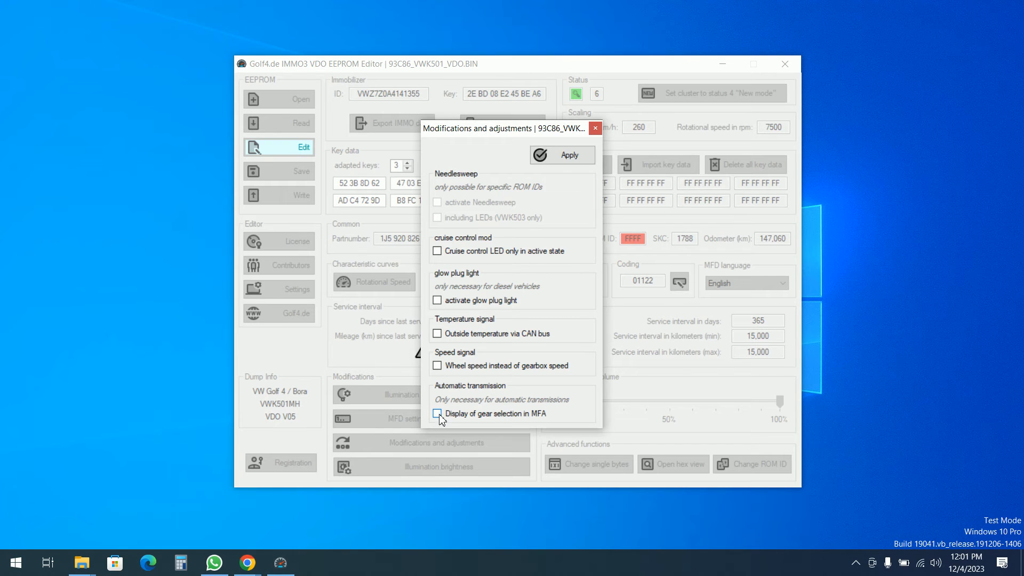
click(439, 415)
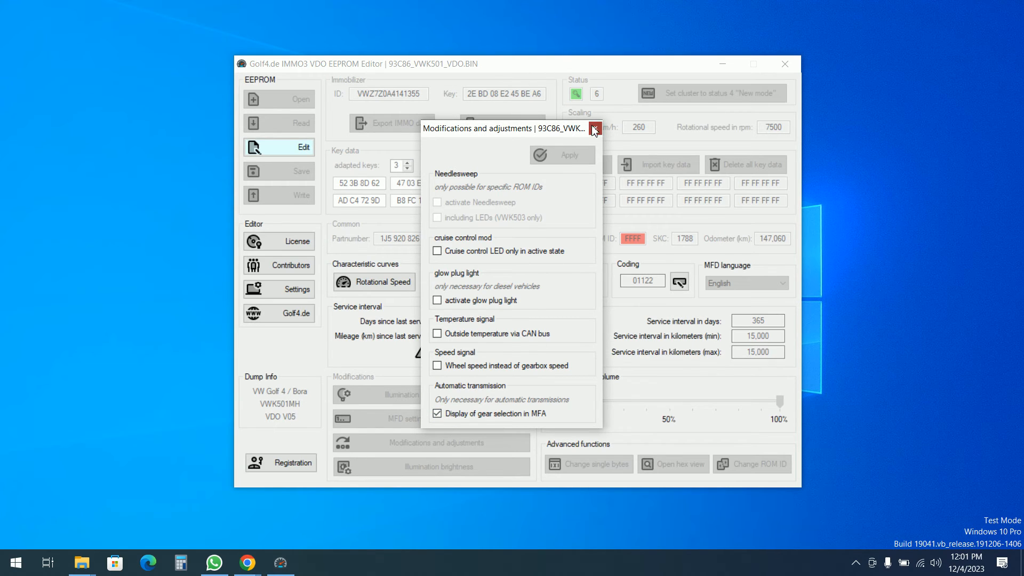
click(594, 128)
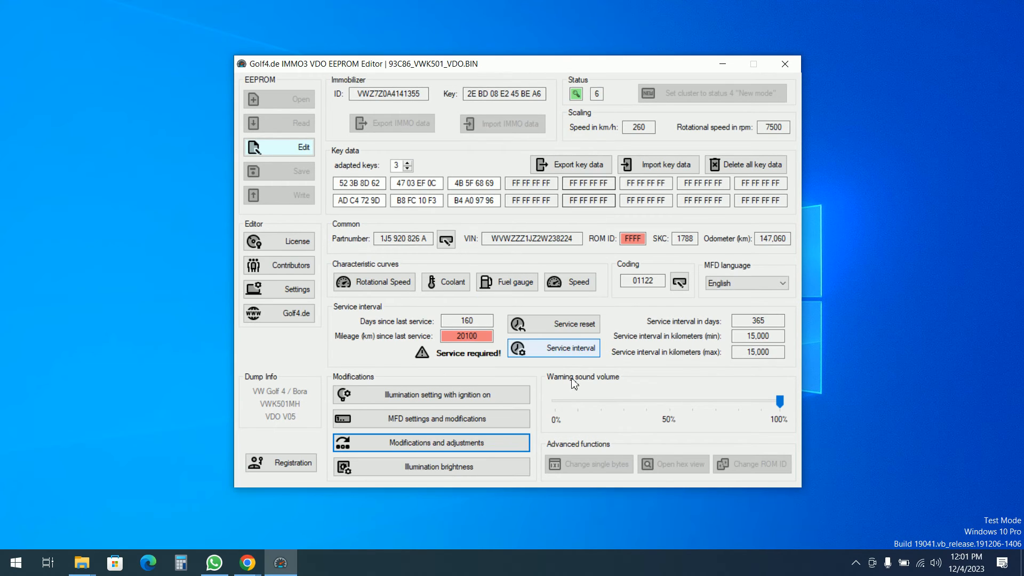
Try lower illumination brightness levels for the needles, scales and displays, and close the settings without applying
click(473, 470)
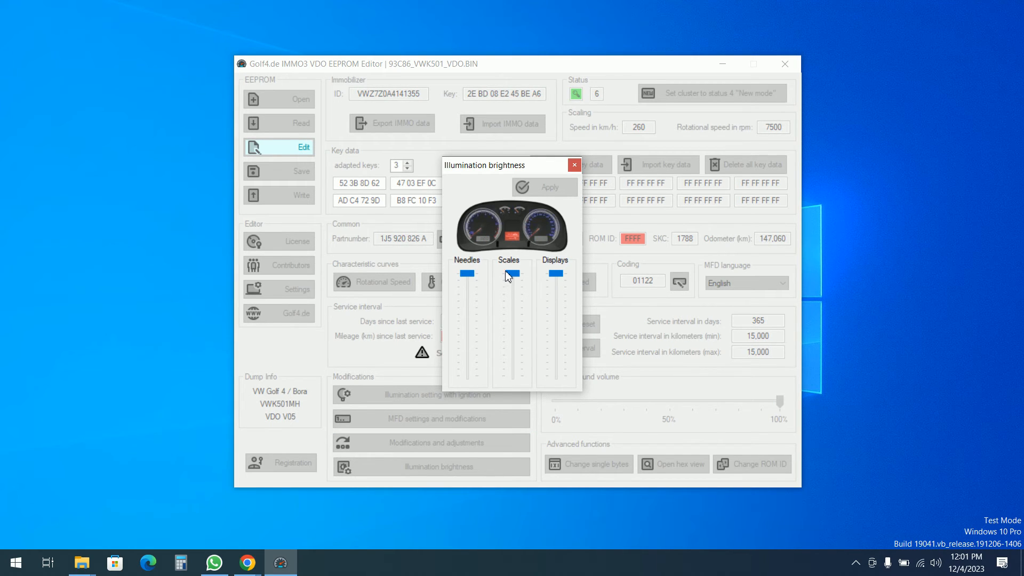
drag(467, 277, 468, 308)
drag(513, 274, 530, 355)
mouse_move(556, 273)
mouse_down()
mouse_move(556, 336)
mouse_move(558, 290)
mouse_up()
drag(514, 356, 475, 286)
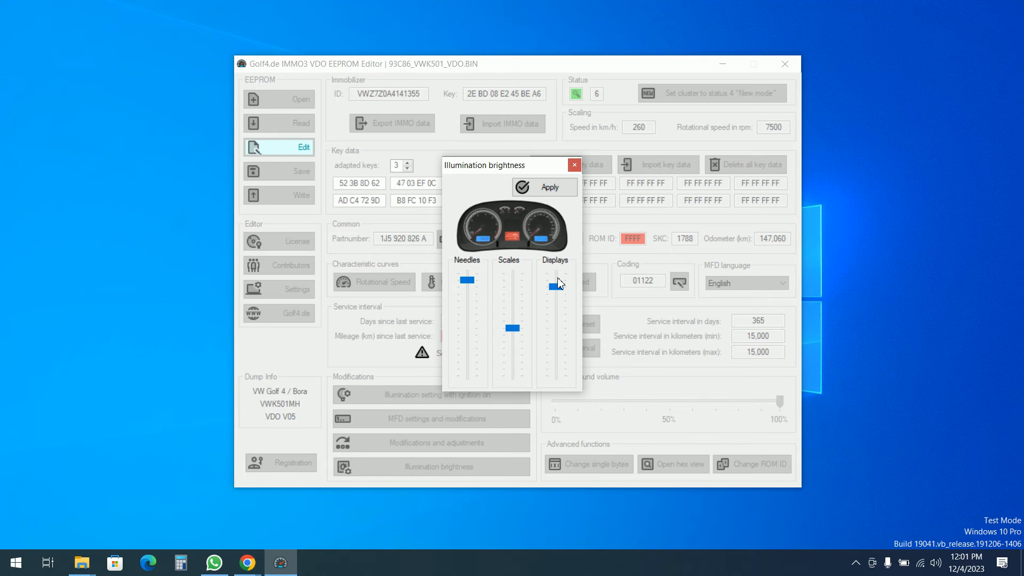
drag(558, 290, 563, 328)
drag(557, 320, 557, 308)
click(575, 166)
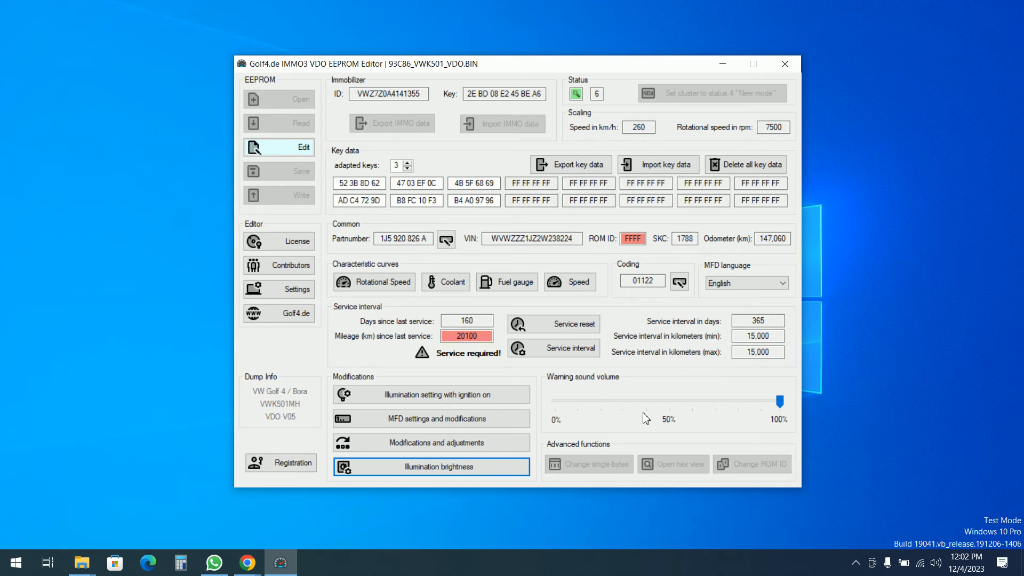
Lower the warning sound volume to about 90% and leave edit mode
click(668, 414)
click(670, 411)
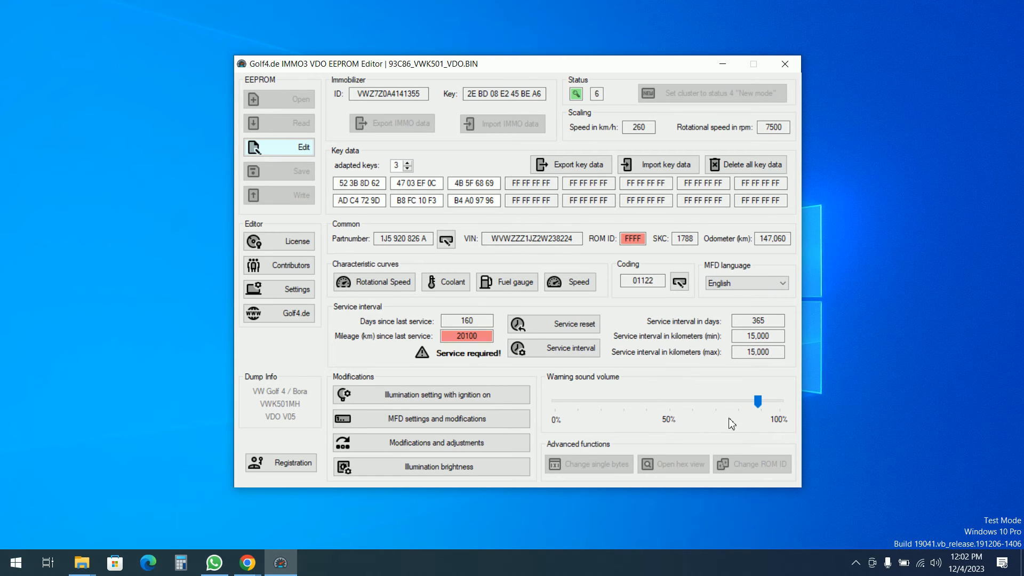
click(288, 149)
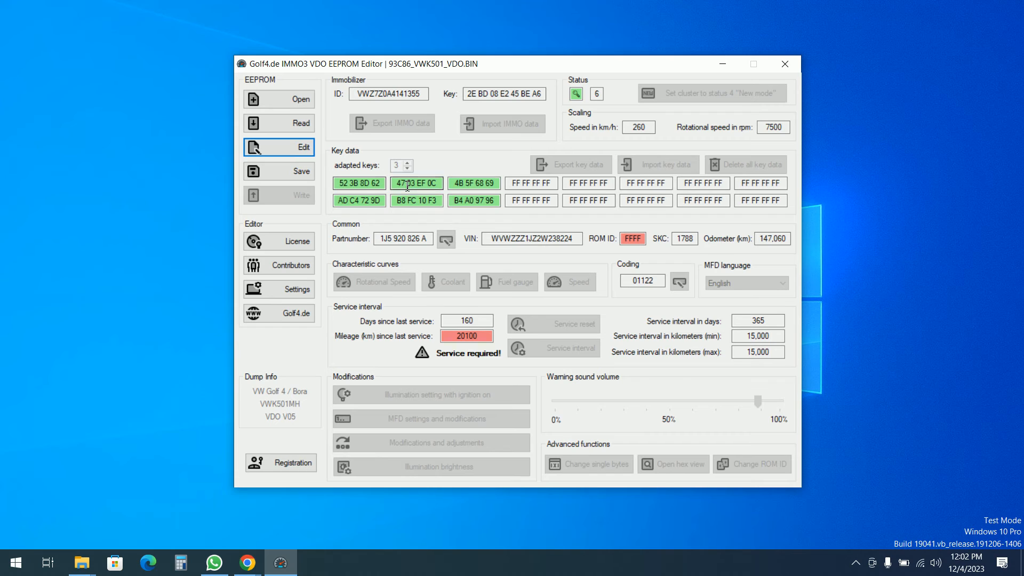
Set the last byte of the first adapted key's upper data field to 43, and highlight the immobilizer ID in edit mode
drag(350, 183, 398, 187)
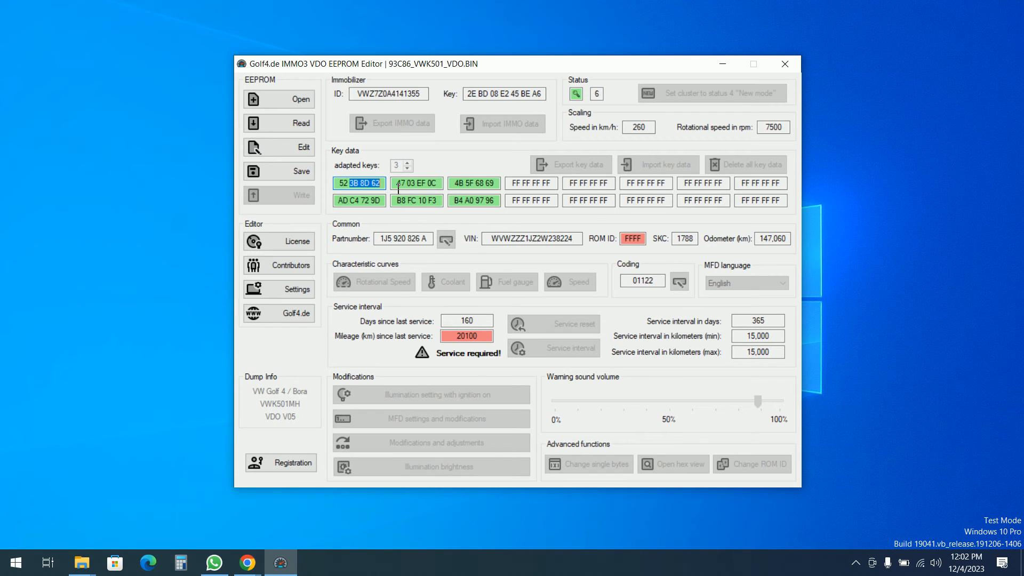
double_click(383, 188)
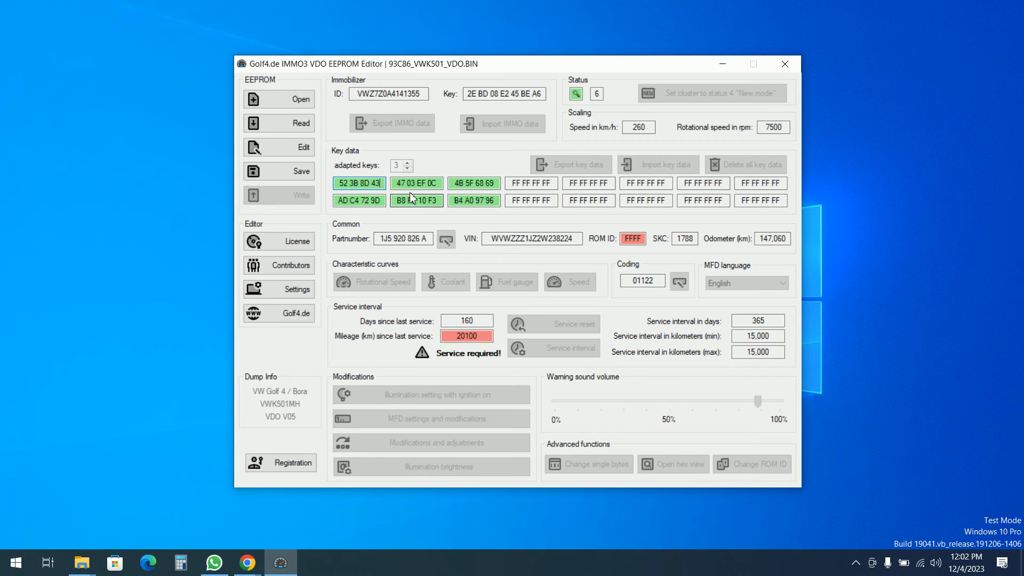
click(598, 95)
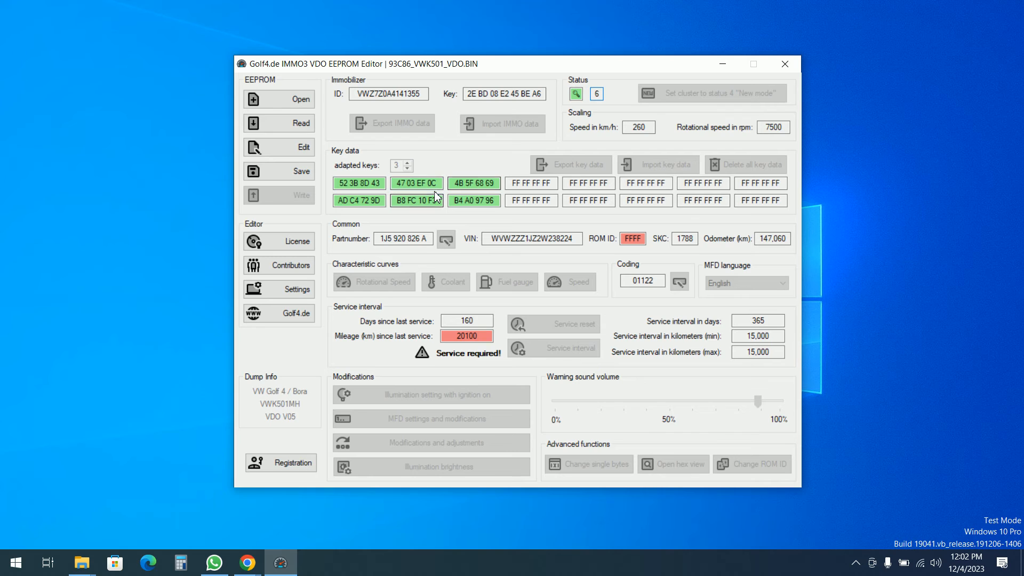
drag(438, 183, 415, 183)
mouse_move(425, 200)
mouse_down()
mouse_move(366, 185)
mouse_move(426, 190)
mouse_up()
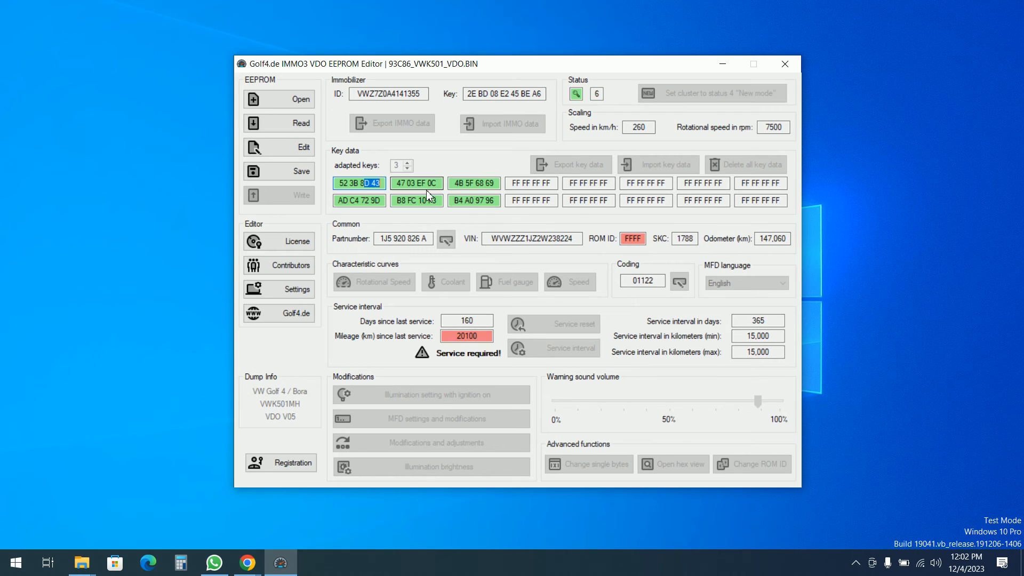
click(277, 153)
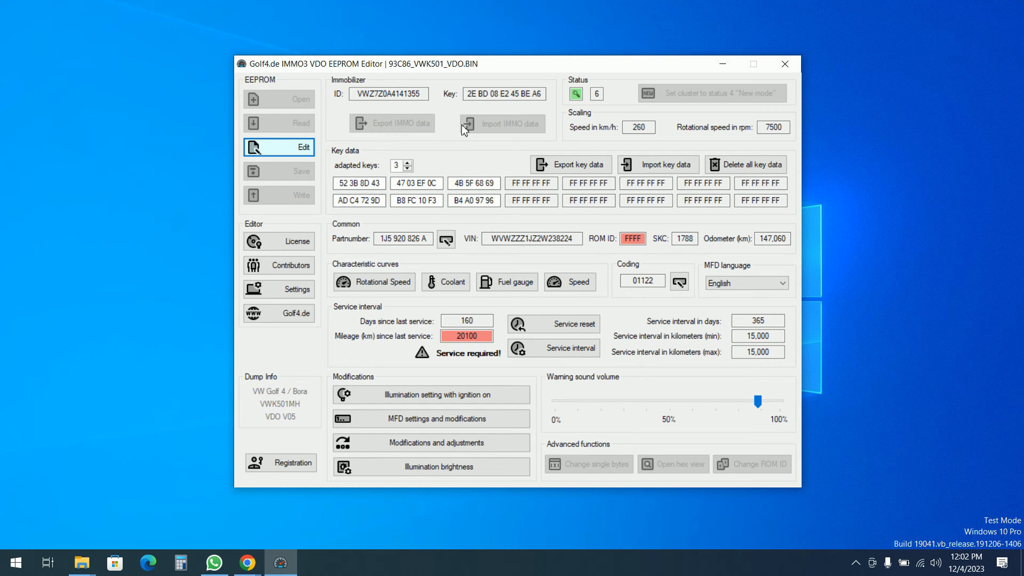
drag(426, 94, 366, 98)
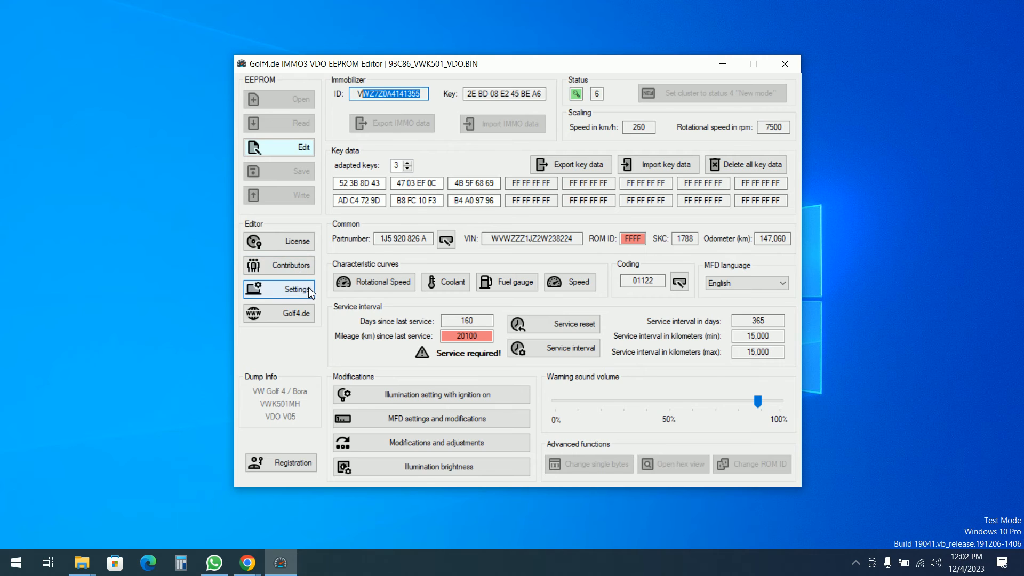
Open the editor's Golf4.de forum page in the browser and examine the supported vehicles and instrument clusters
click(288, 314)
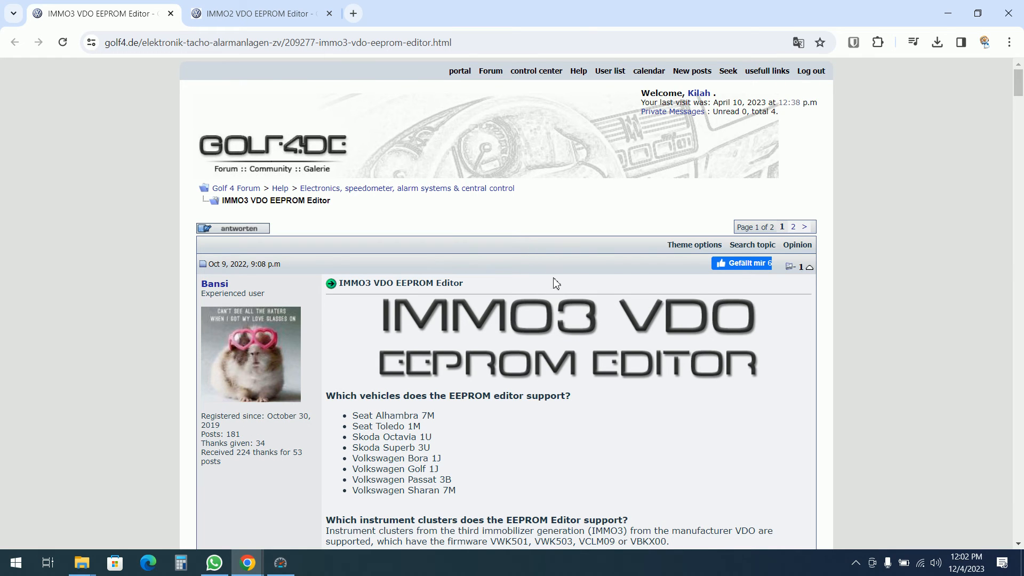
scroll(521, 277, down, 3)
click(498, 206)
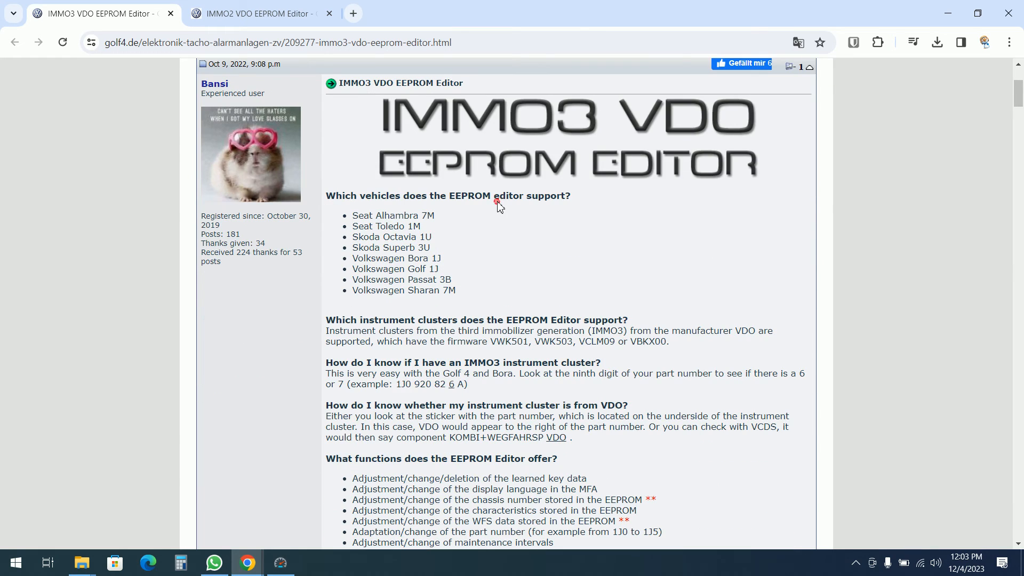
scroll(528, 310, up, 3)
scroll(531, 380, down, 2)
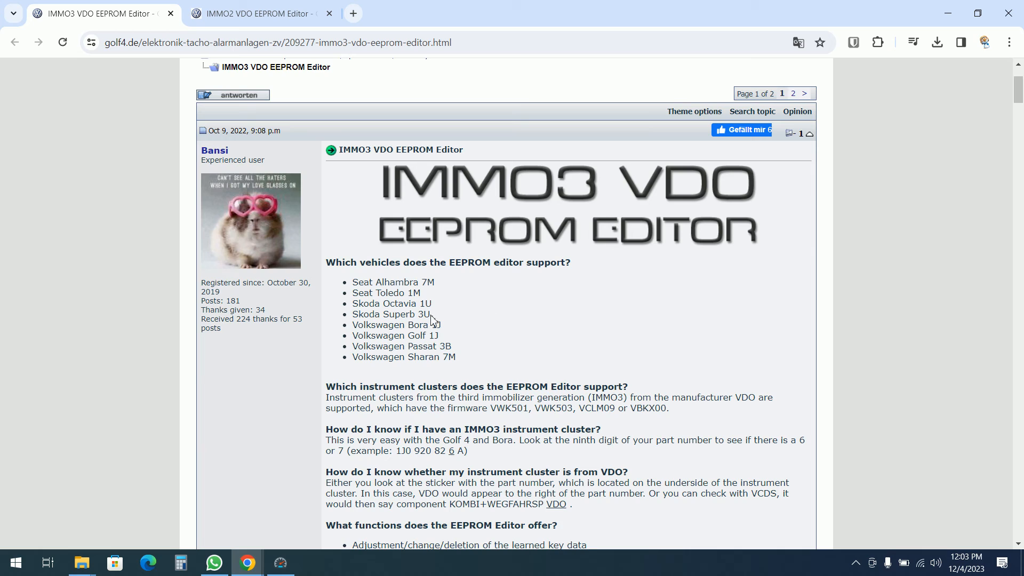
drag(355, 278, 475, 360)
click(613, 323)
drag(328, 401, 788, 408)
click(758, 417)
Examine the forum page's list of EEPROM Editor functions and the notes on which ones need registration
scroll(476, 321, down, 2)
scroll(603, 291, down, 2)
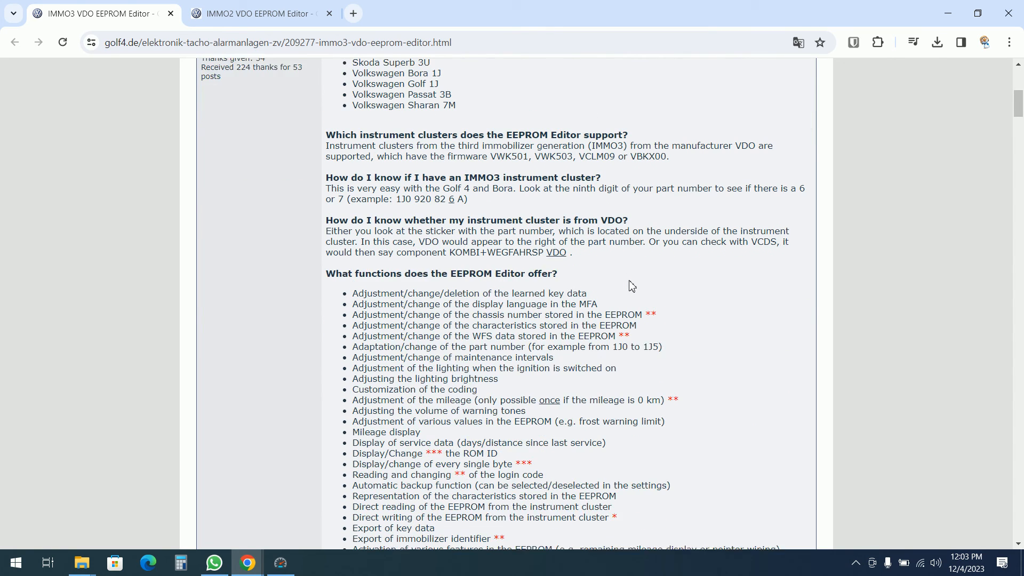
drag(351, 278, 648, 320)
scroll(655, 352, down, 1)
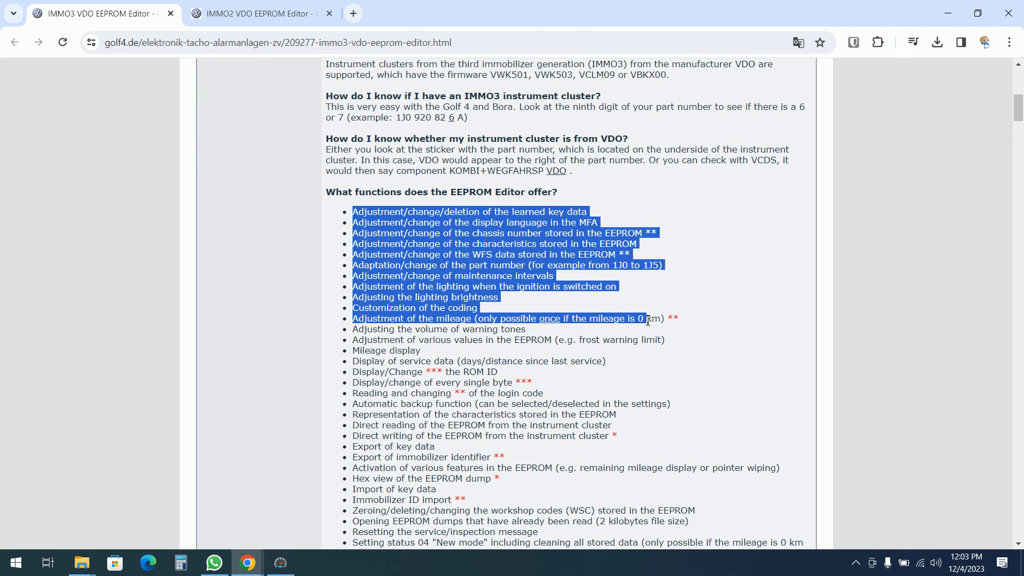
scroll(666, 309, down, 3)
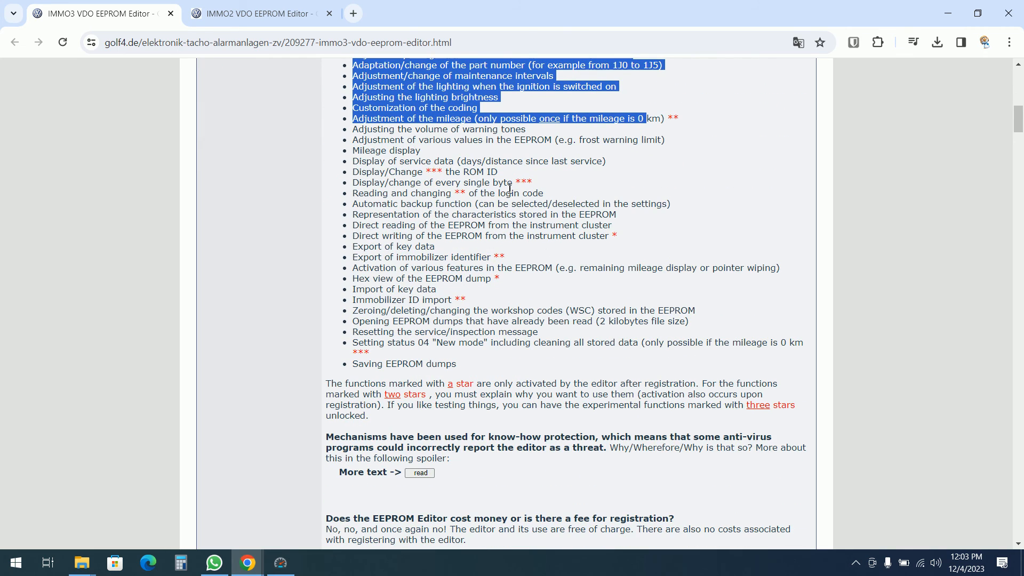
Examine the IMMO3 page's sections on anti-virus reports, registration, the required cable, and the editor's screenshots and video
scroll(509, 188, down, 3)
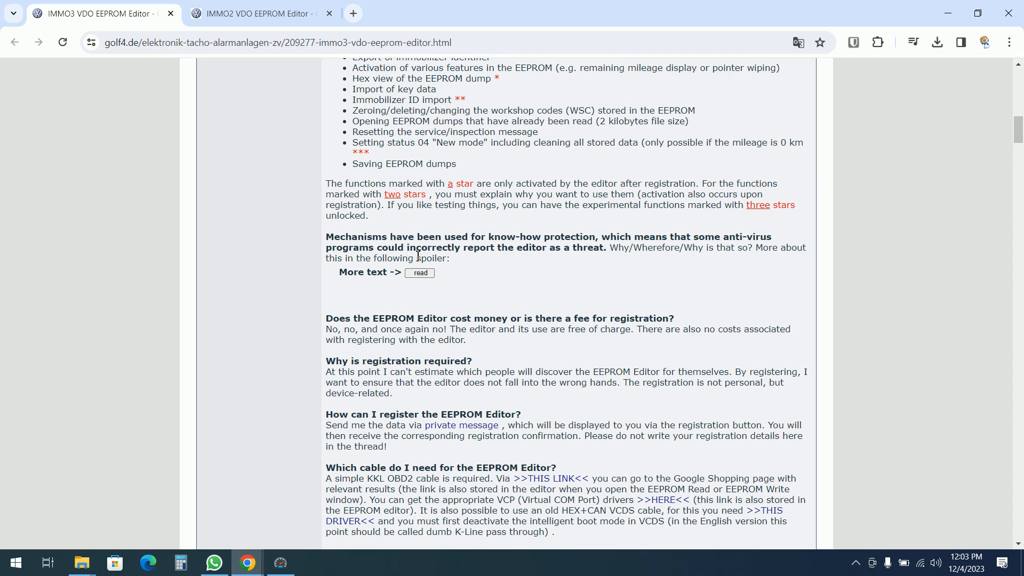
click(420, 273)
click(421, 274)
scroll(576, 266, down, 6)
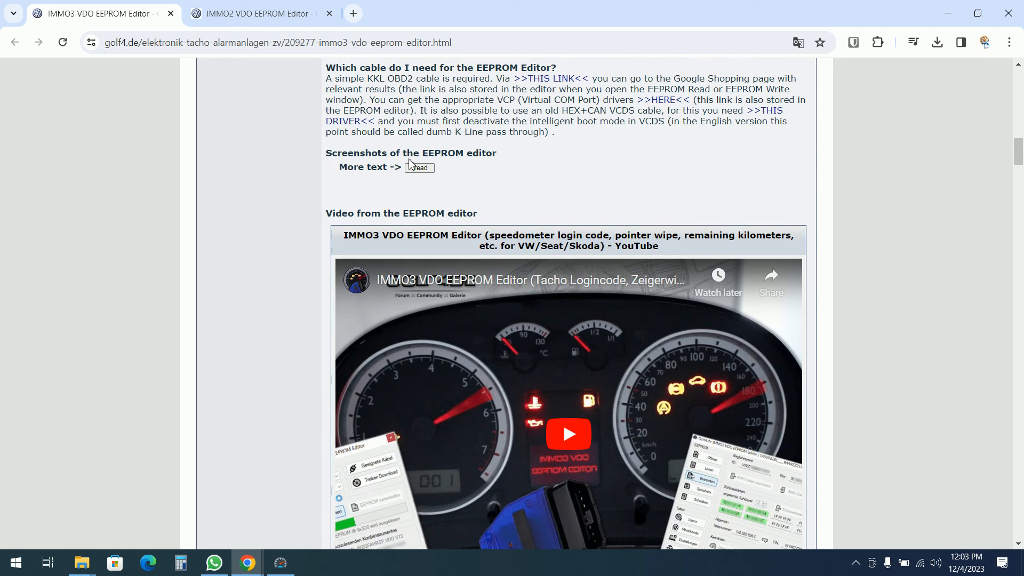
scroll(371, 156, up, 2)
scroll(554, 203, down, 10)
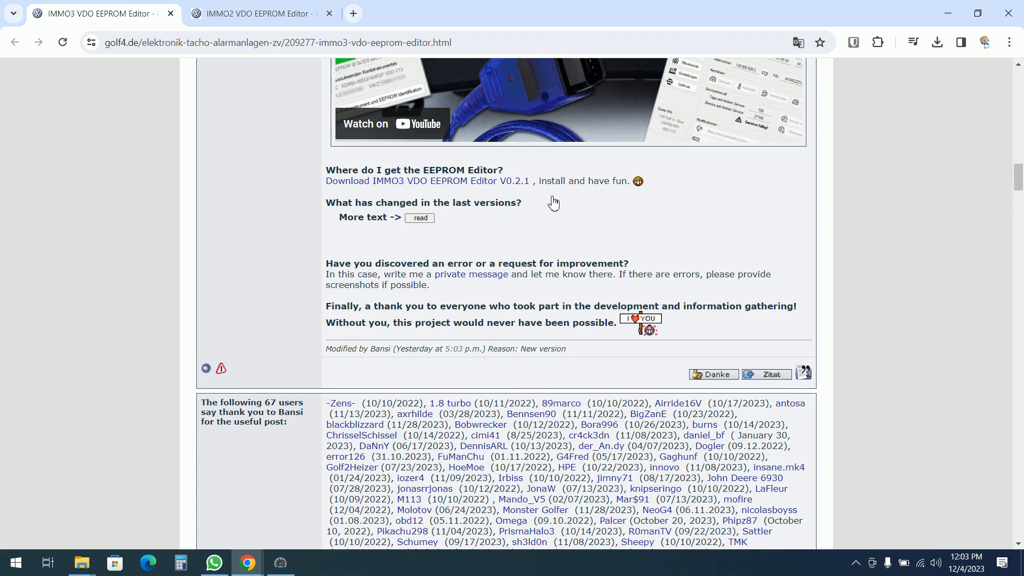
Examine the IMMO3 page's download section for the VDO EEPROM Editor V0.2.1 and the video preview above it
scroll(554, 202, up, 3)
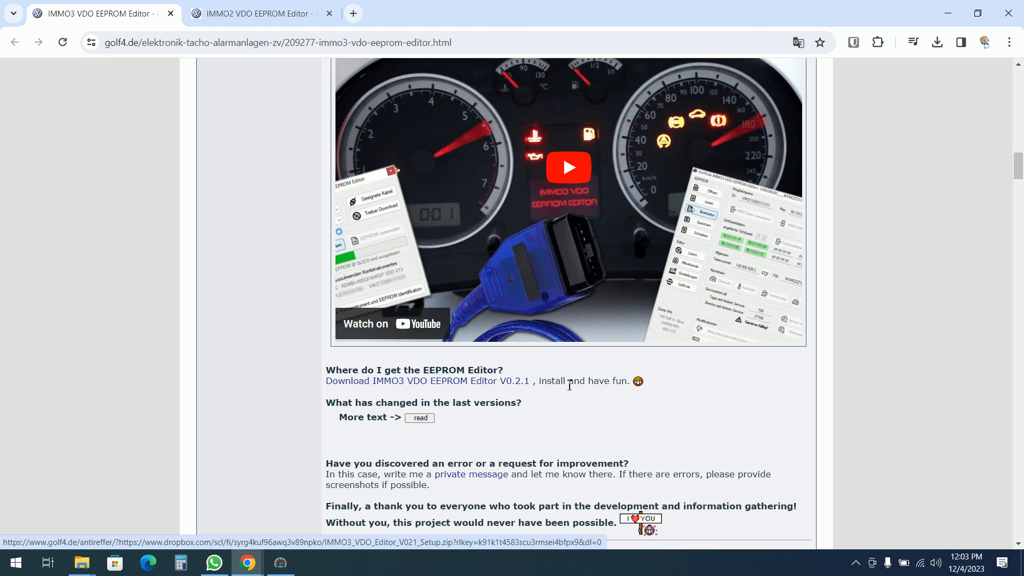
scroll(583, 396, up, 2)
scroll(583, 389, down, 3)
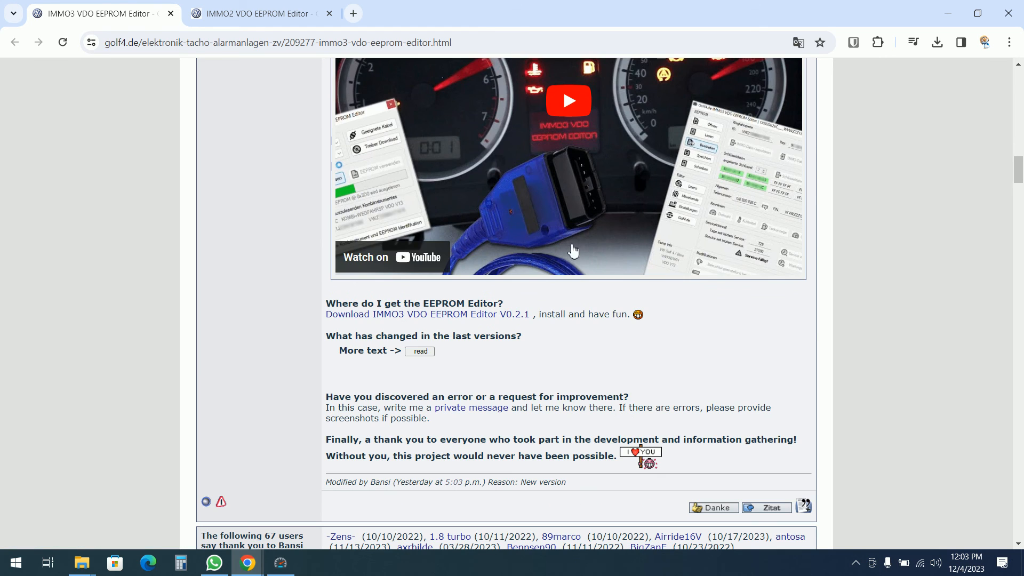
scroll(555, 221, down, 2)
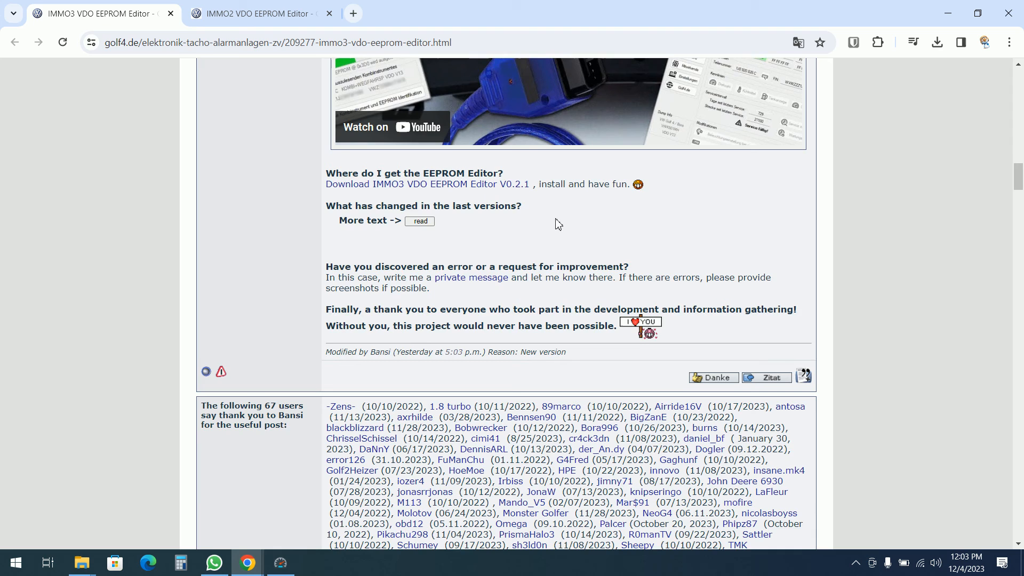
scroll(621, 229, up, 2)
Review the IMMO3 page's cable and registration instructions again and return to the supported vehicles at the start of the post
scroll(662, 264, up, 4)
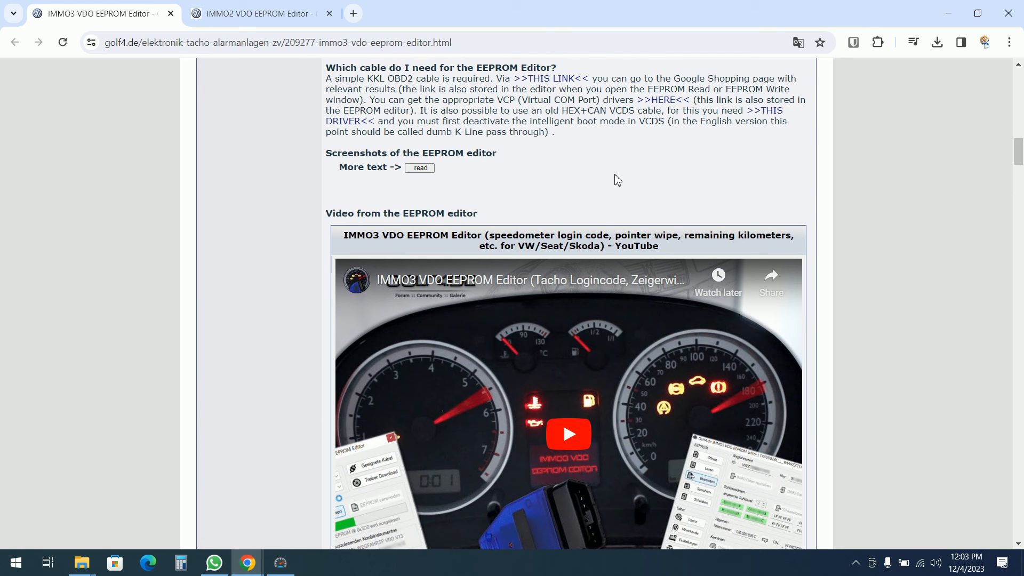
scroll(591, 174, up, 5)
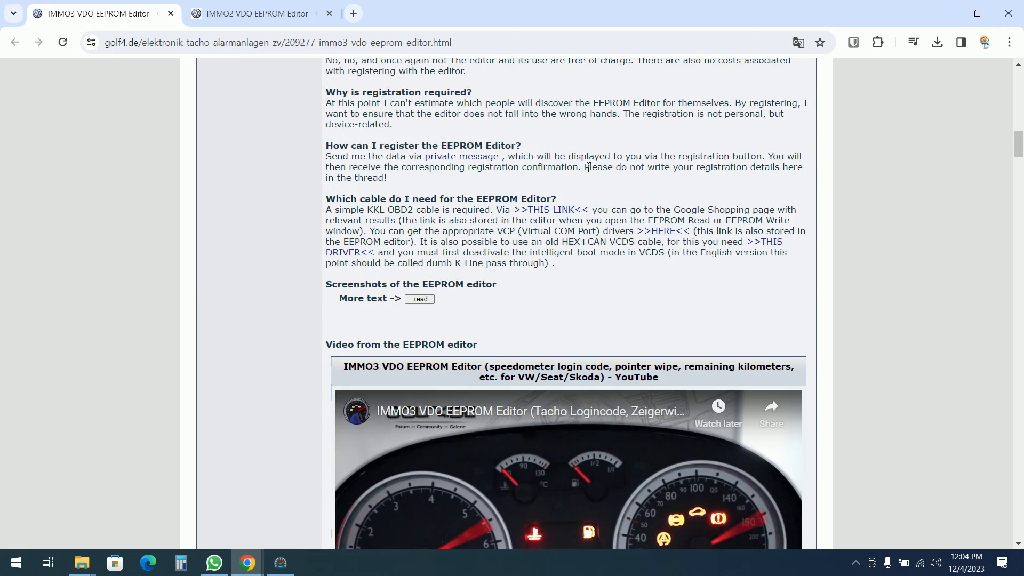
scroll(542, 172, up, 2)
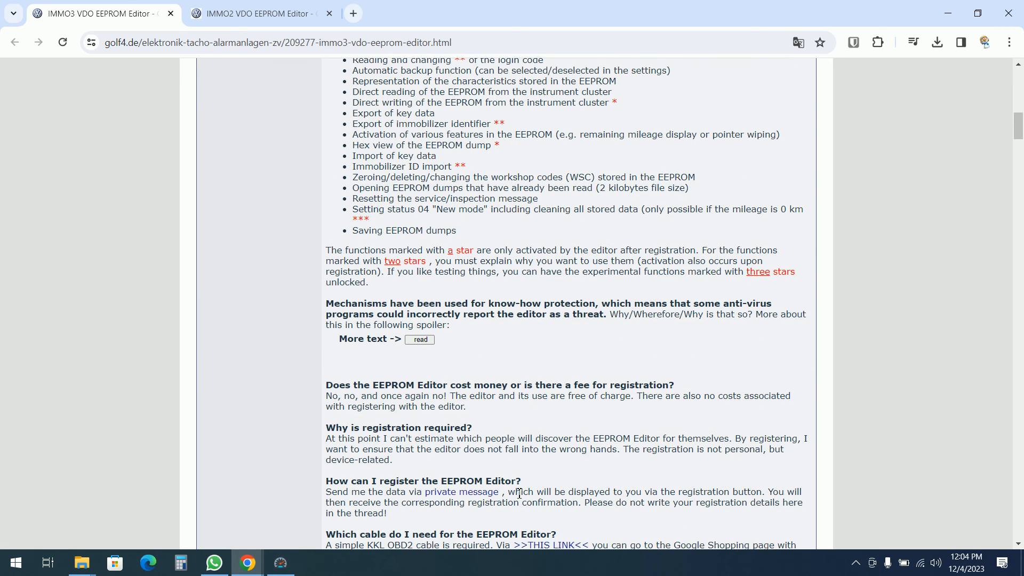
scroll(568, 367, up, 10)
click(530, 327)
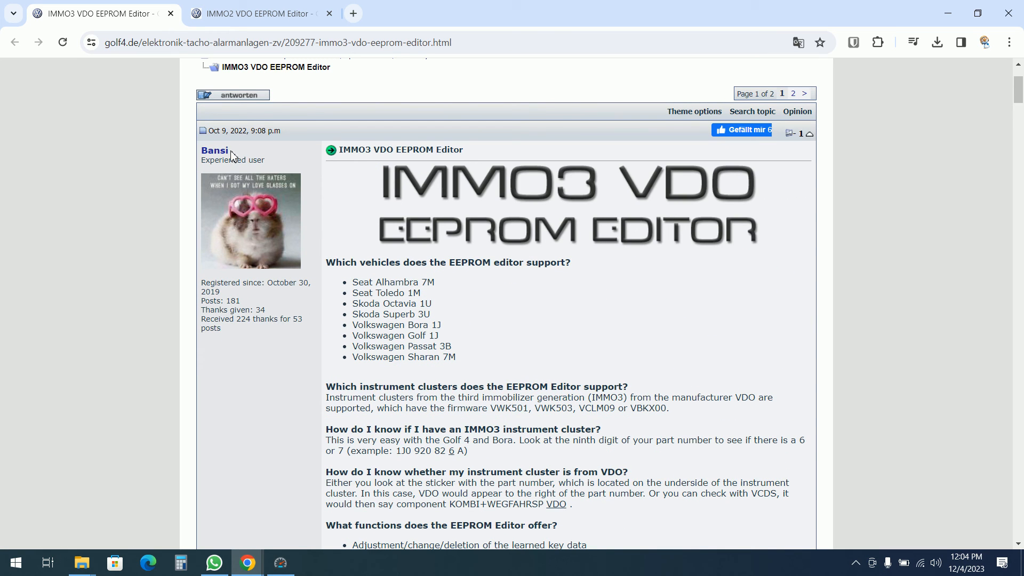
Switch to the IMMO2 VDO EEPROM Editor page and highlight its supported vehicles and its functions from learned key data to mileage display
click(245, 11)
scroll(675, 328, up, 2)
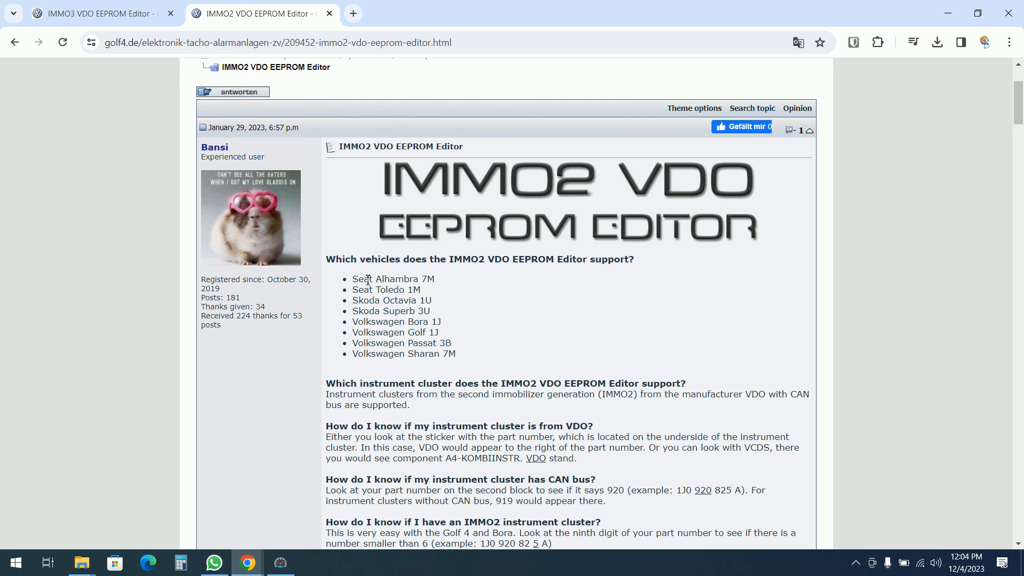
drag(353, 277, 483, 347)
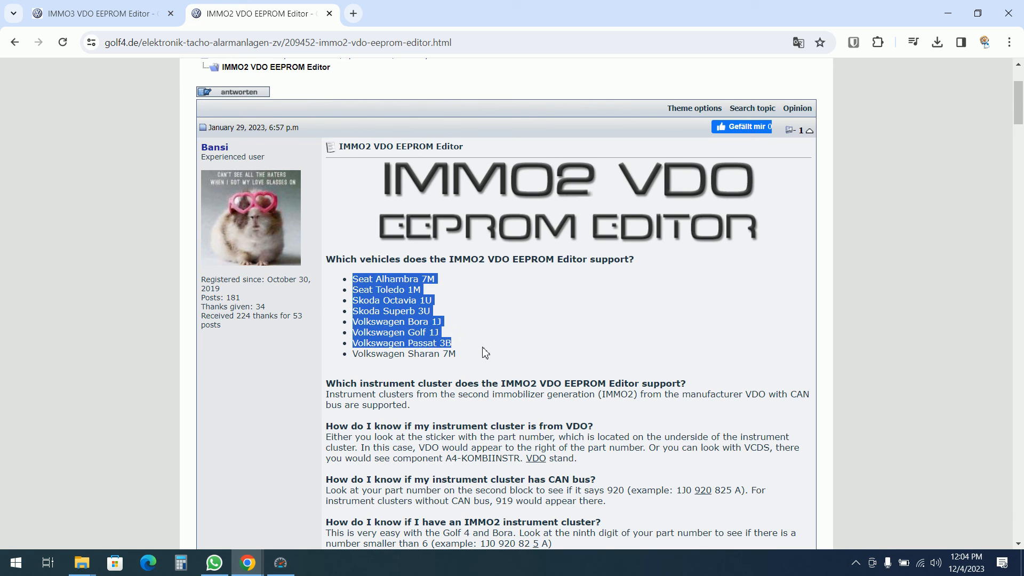
scroll(558, 292, down, 8)
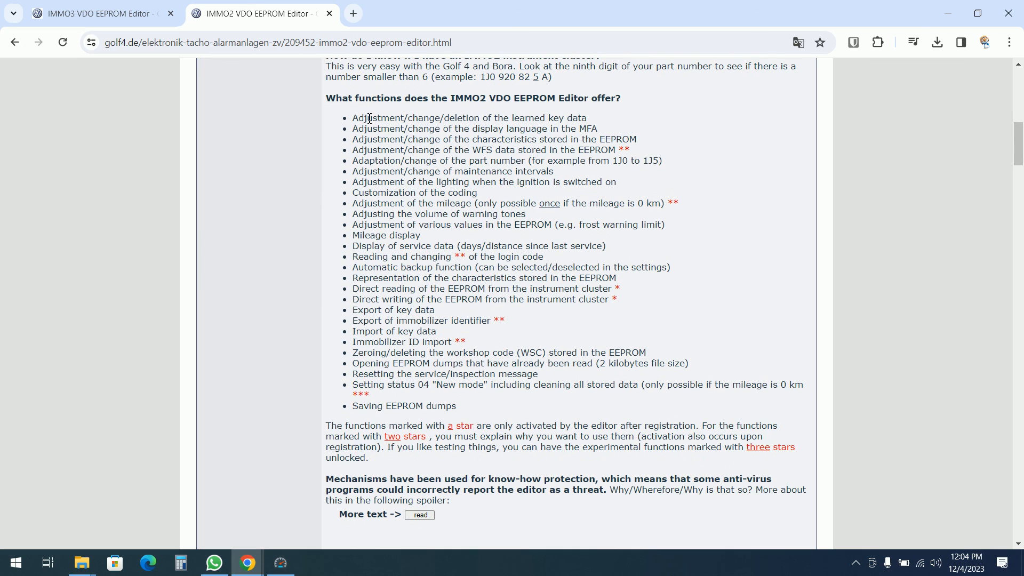
drag(369, 124, 690, 236)
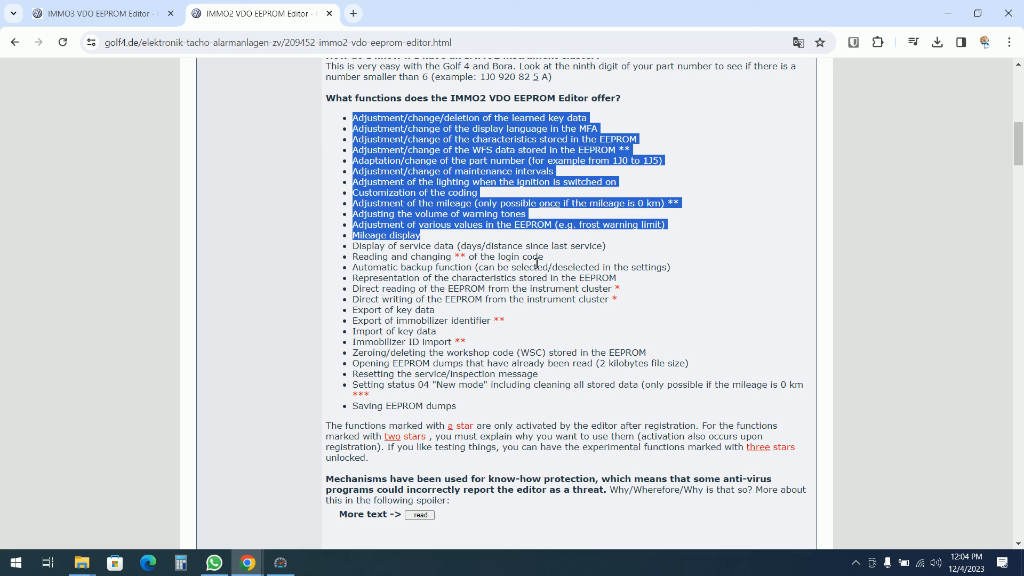
Examine the IMMO2 page's registration details, highlighting the know-how protection note, the question about cost and the free-of-charge answer
scroll(468, 299, down, 5)
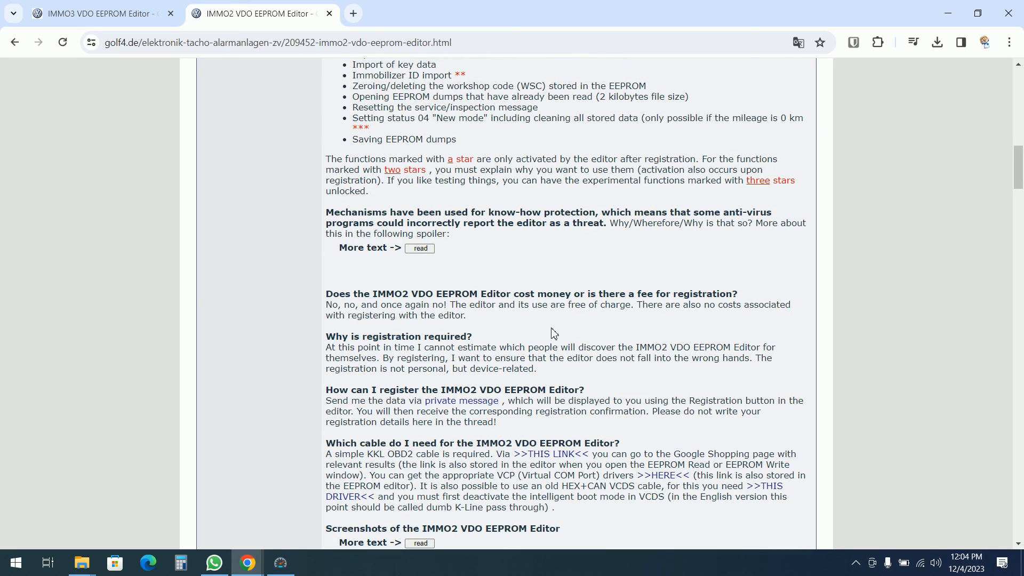
scroll(536, 295, down, 2)
scroll(536, 292, up, 5)
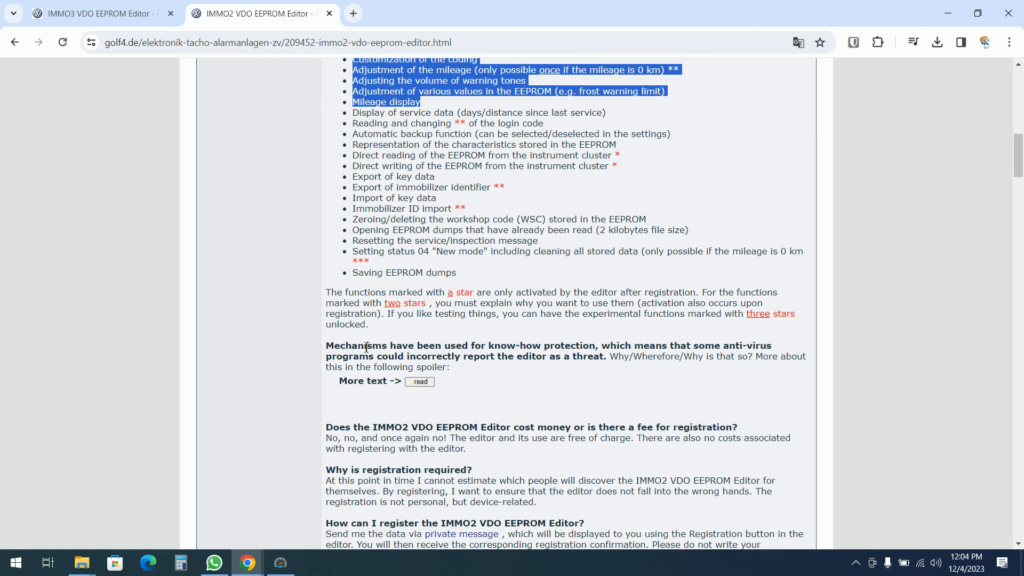
drag(365, 346, 605, 349)
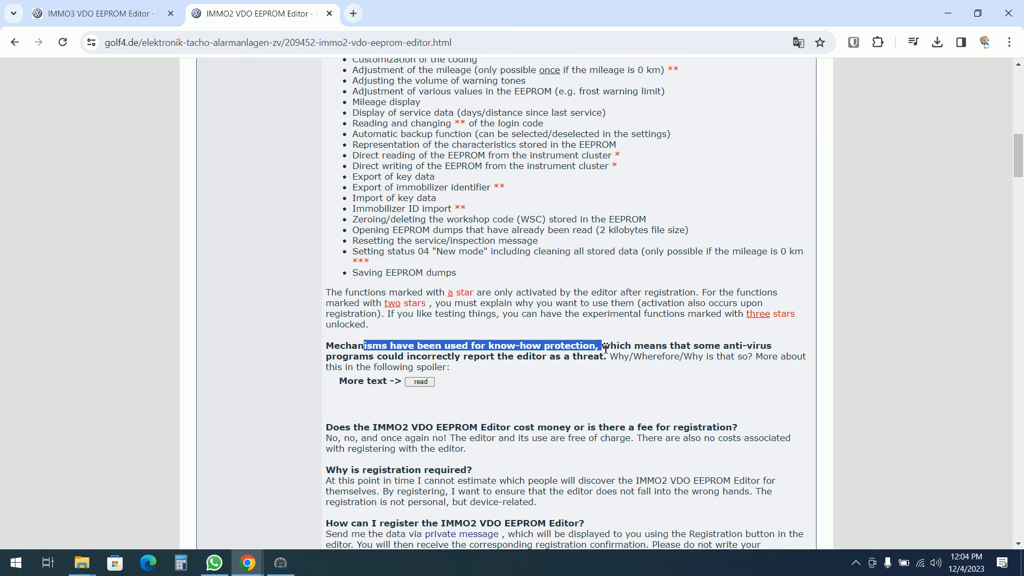
scroll(612, 288, down, 1)
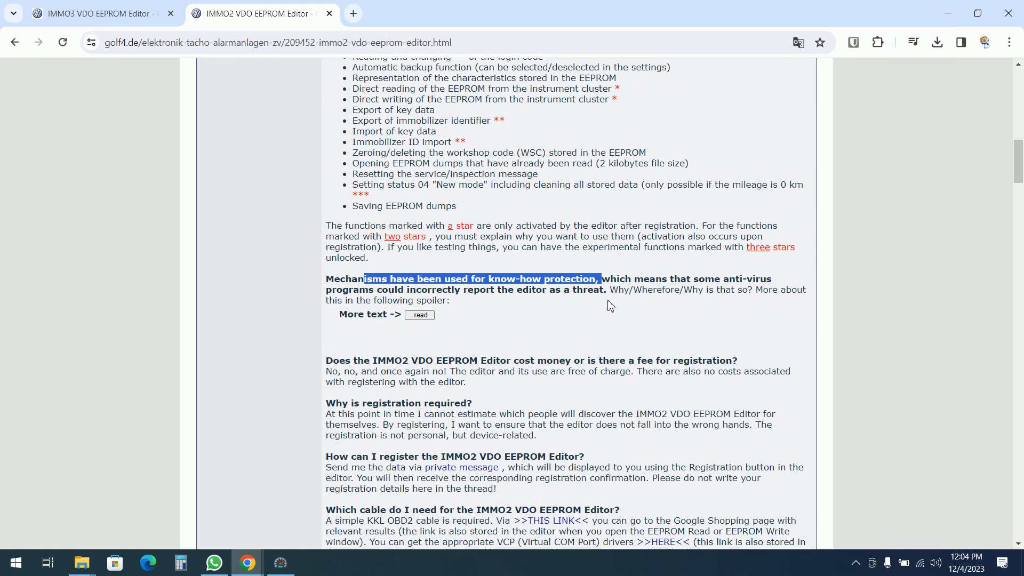
drag(488, 346, 752, 368)
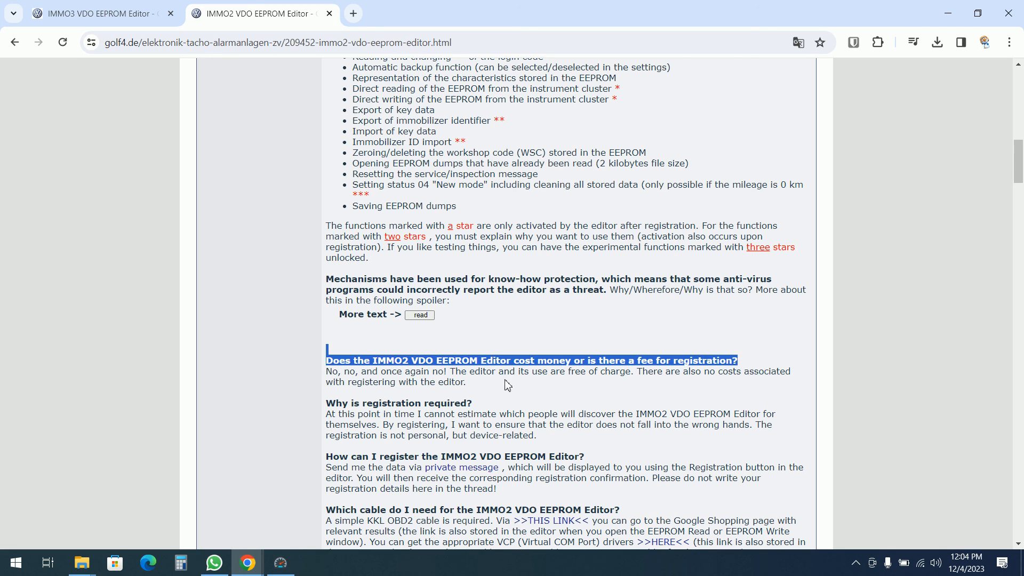
drag(509, 373, 629, 377)
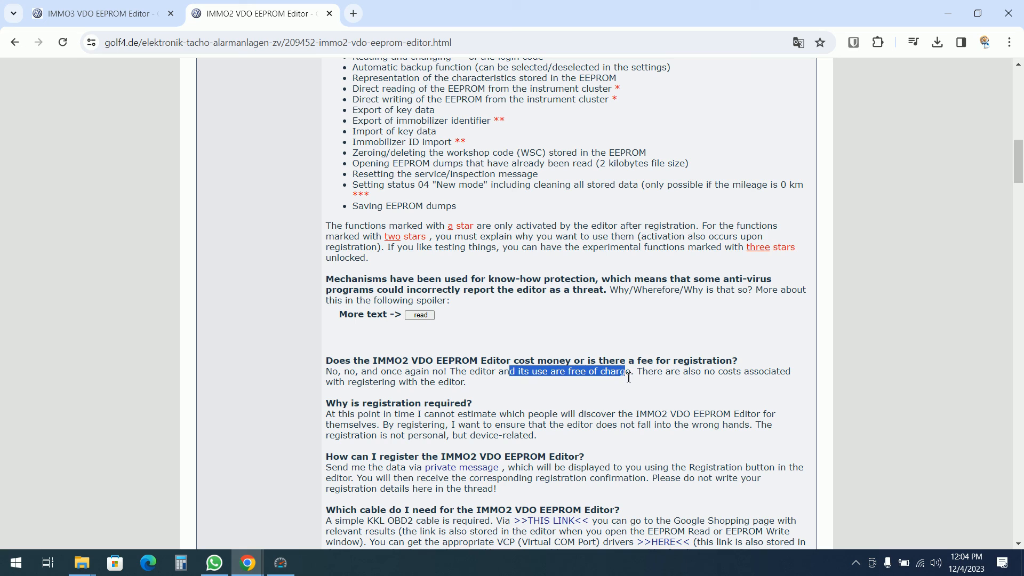
Compare the IMMO3 and IMMO2 editor pages, finishing on the IMMO3 page's supported vehicles and instrument cluster sections
click(99, 7)
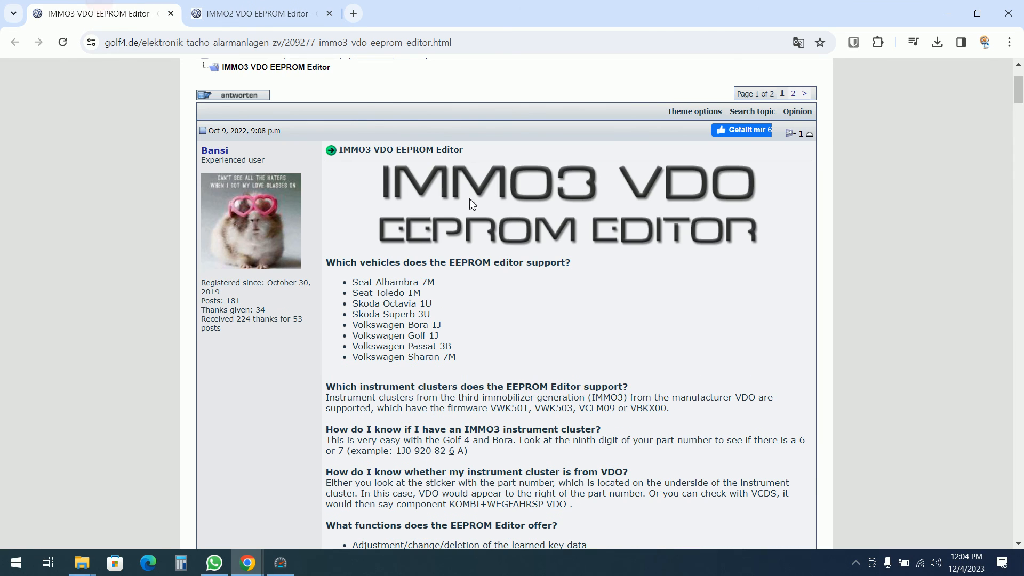
click(297, 8)
scroll(588, 320, down, 4)
scroll(588, 320, up, 3)
scroll(589, 320, up, 1)
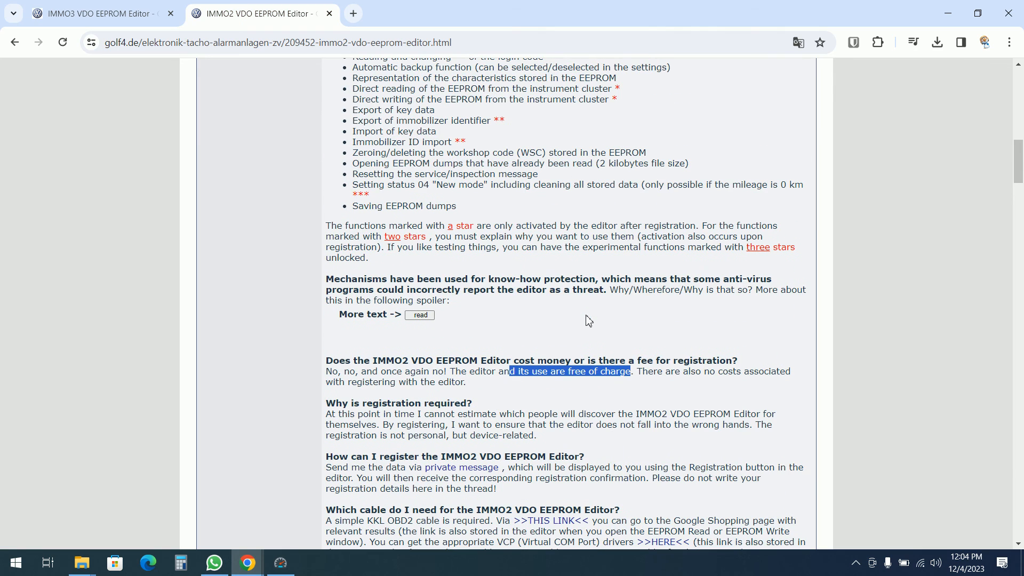
click(91, 6)
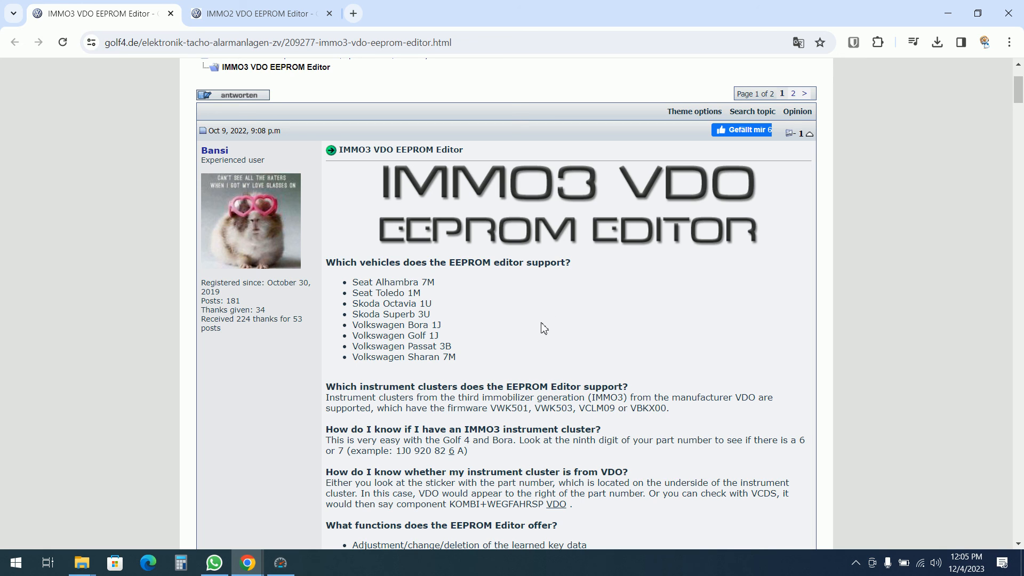
scroll(544, 328, down, 2)
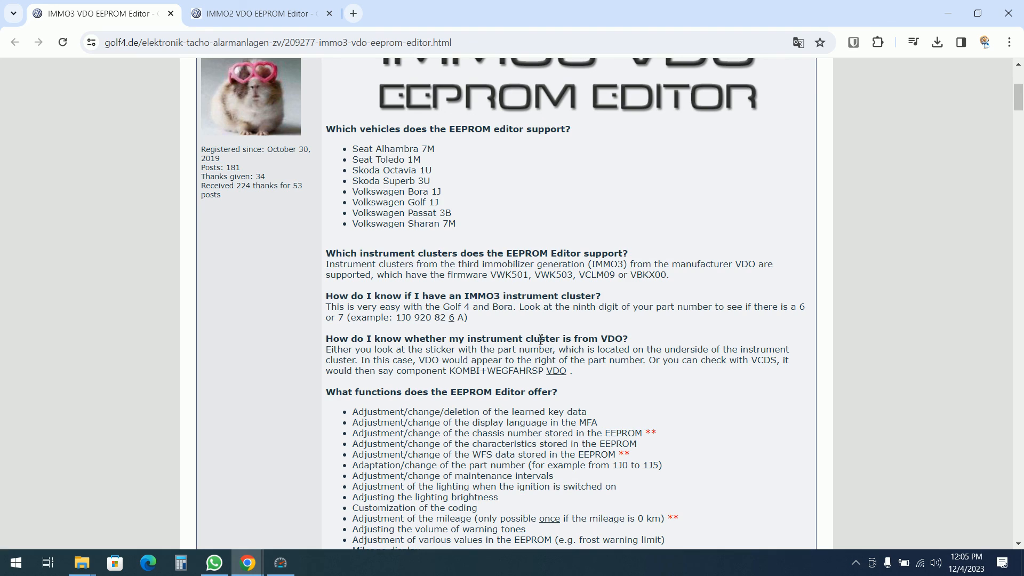